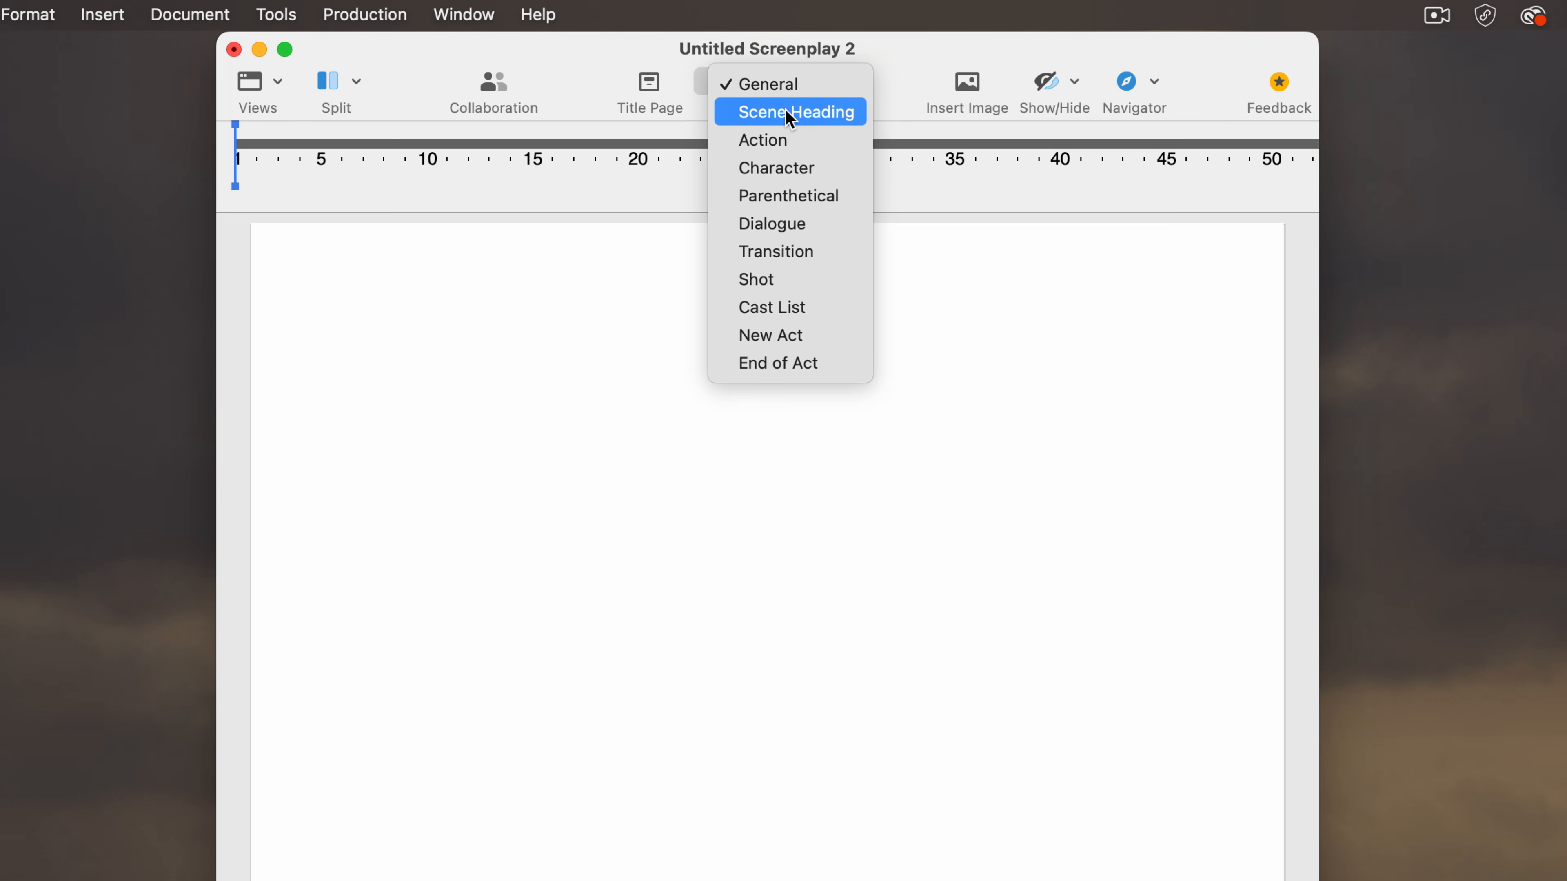
# Step: Write the scene heading "EXT. COUNTRY ROAD – EVENING", using the suggested EXT and EVENING entries
pyautogui.click(788, 113)
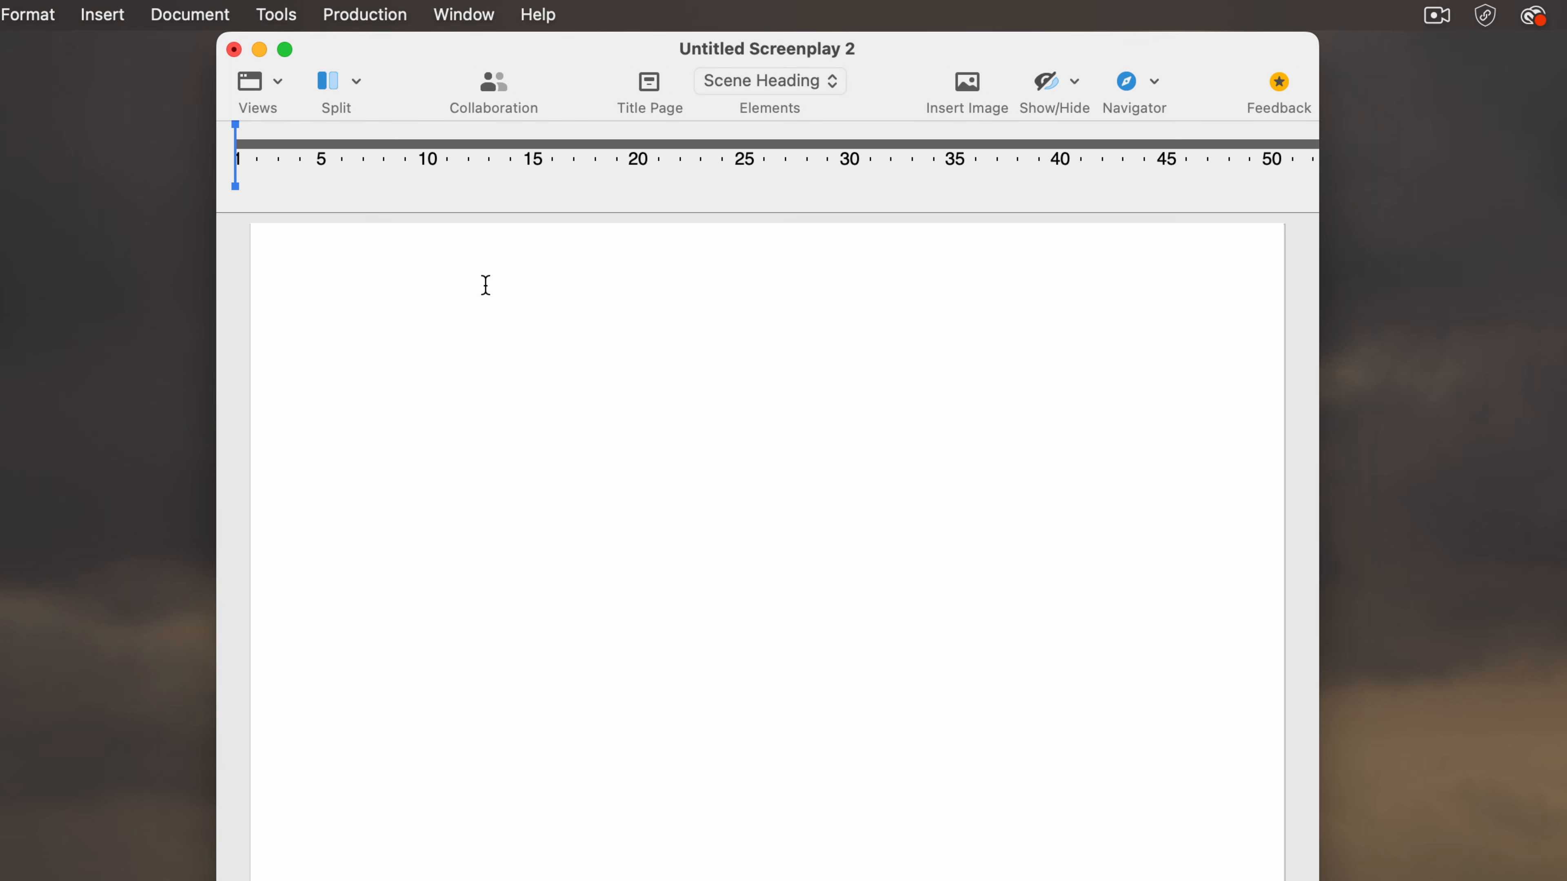
pyautogui.write('E')
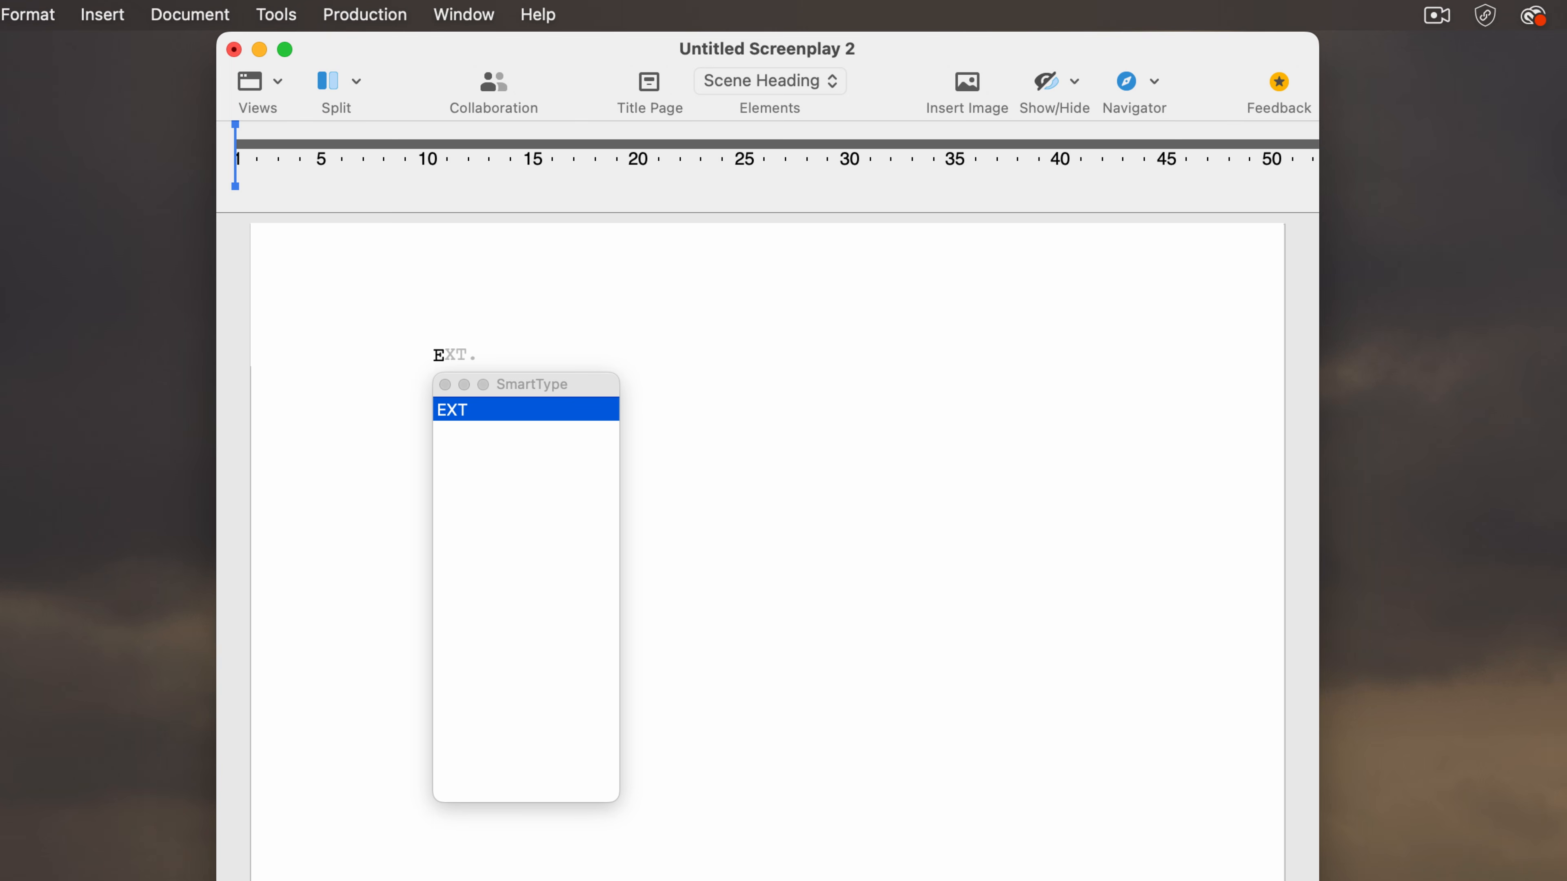
pyautogui.press('Return')
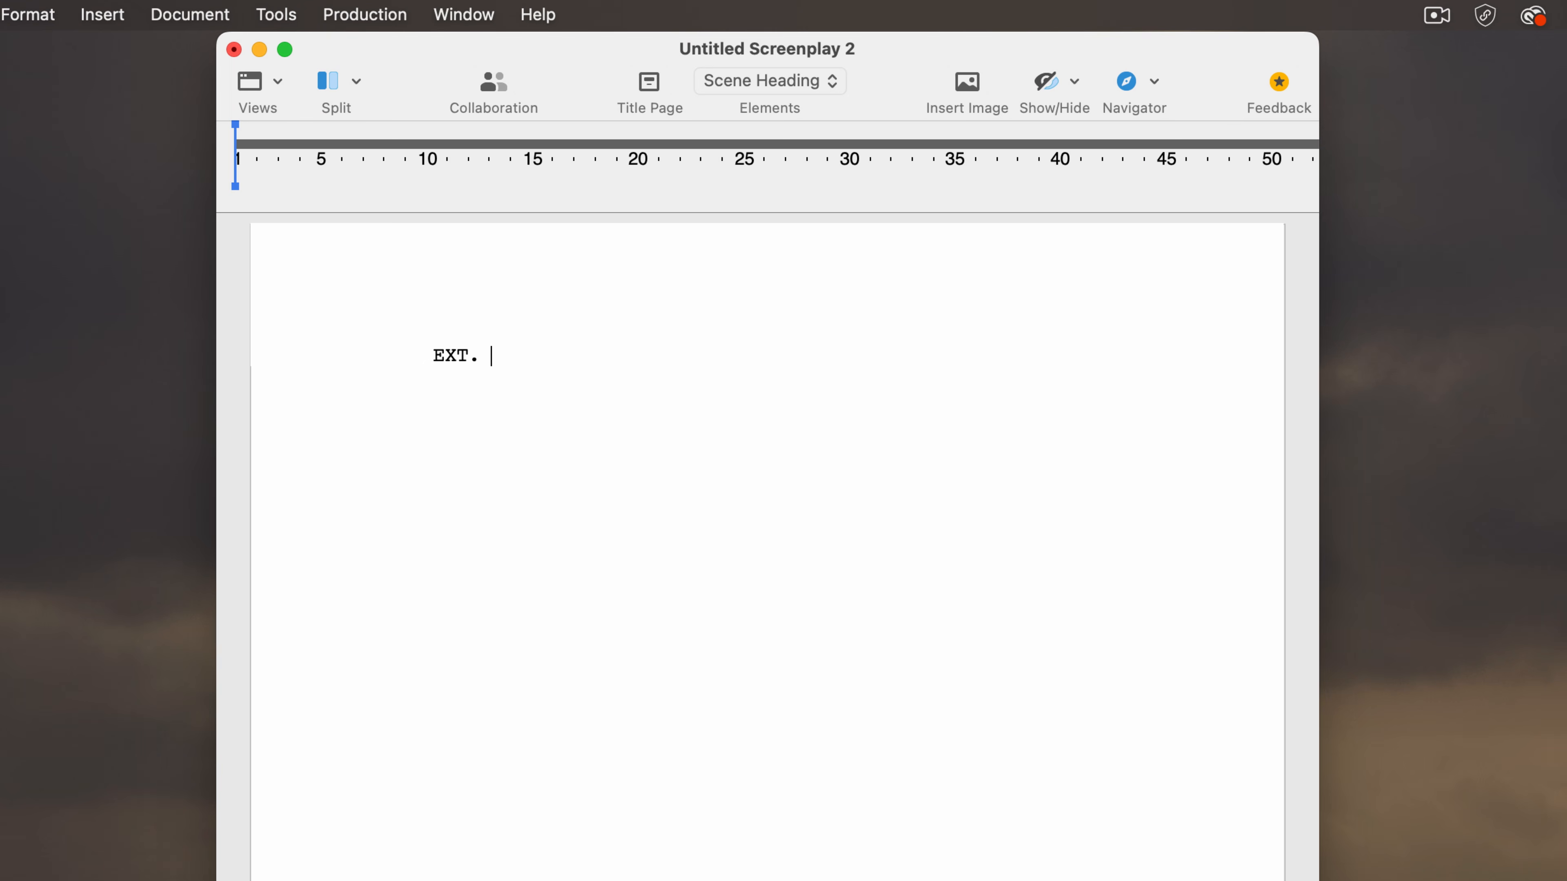
pyautogui.write('COUNTRY ROAD')
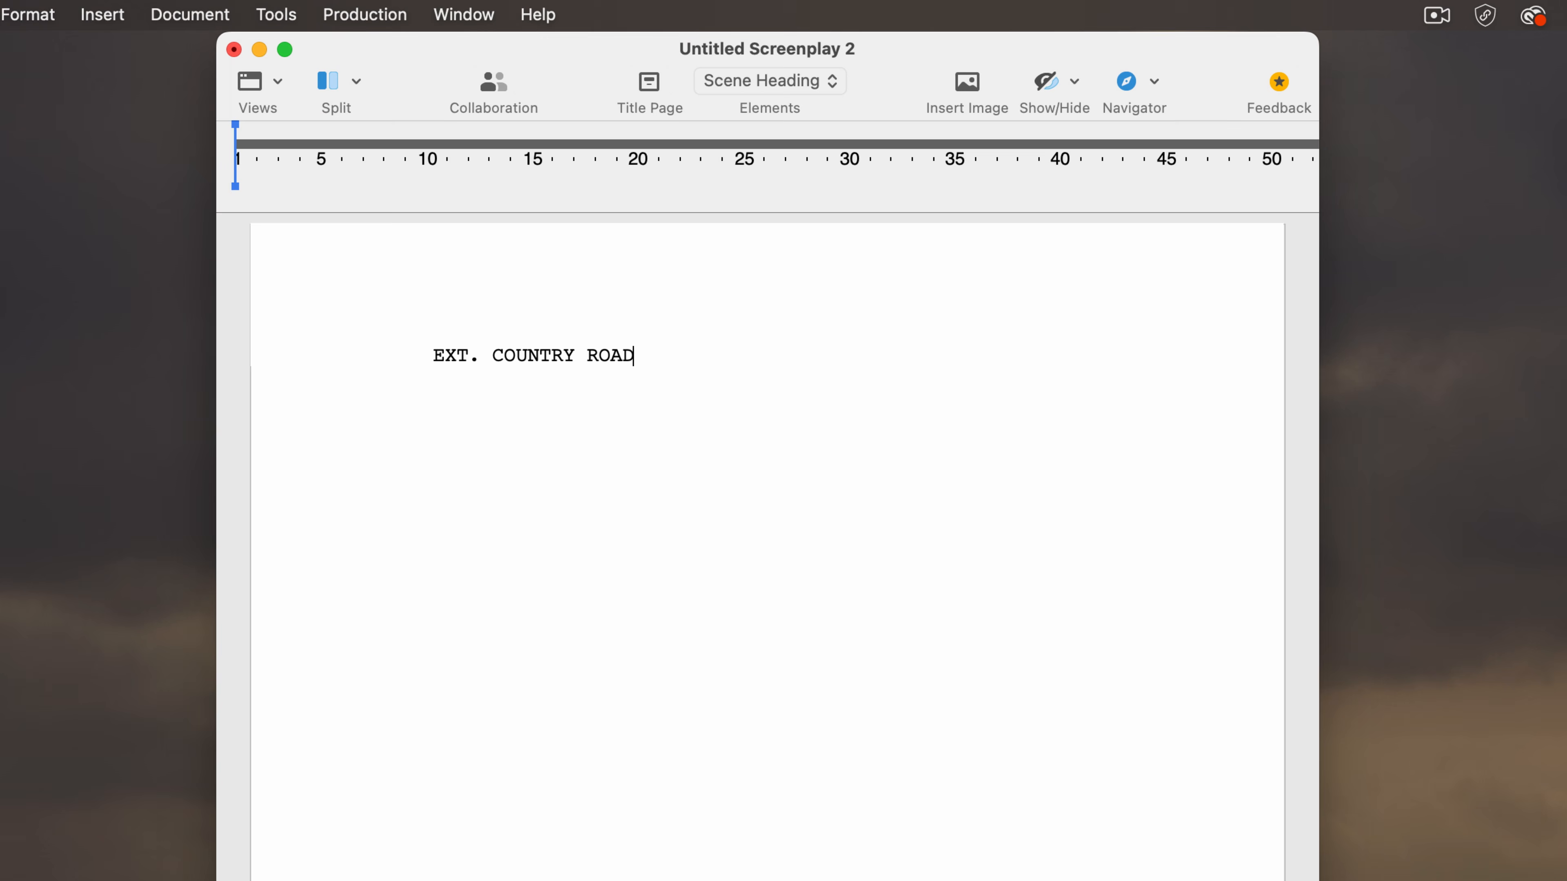
pyautogui.write(' -')
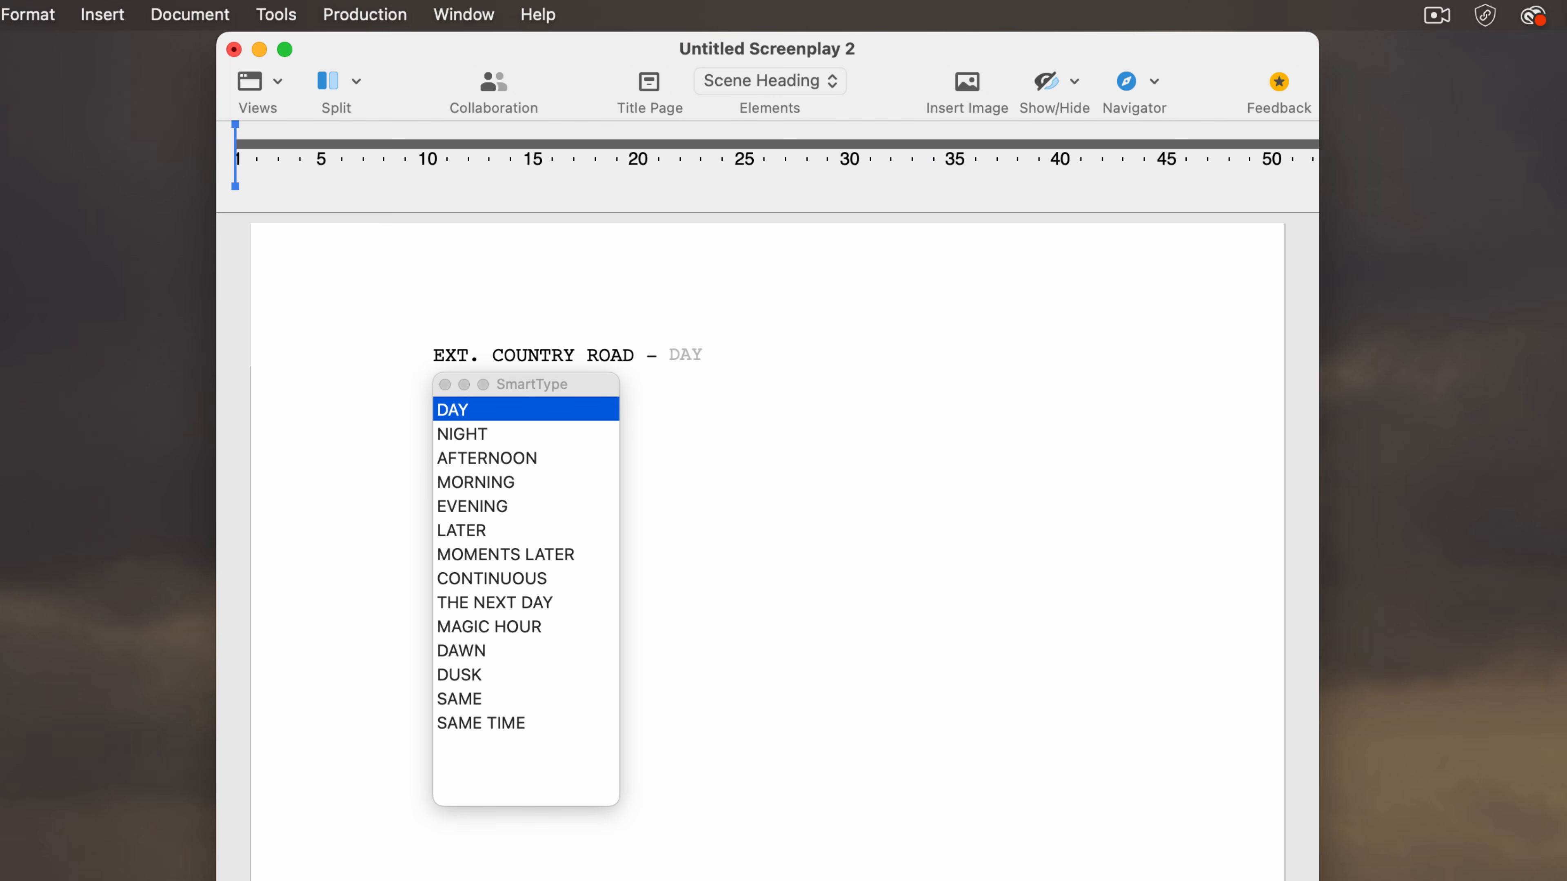
pyautogui.press('Down')
pyautogui.press('Down')
pyautogui.press('Down')
pyautogui.press('Down')
pyautogui.press('Return')
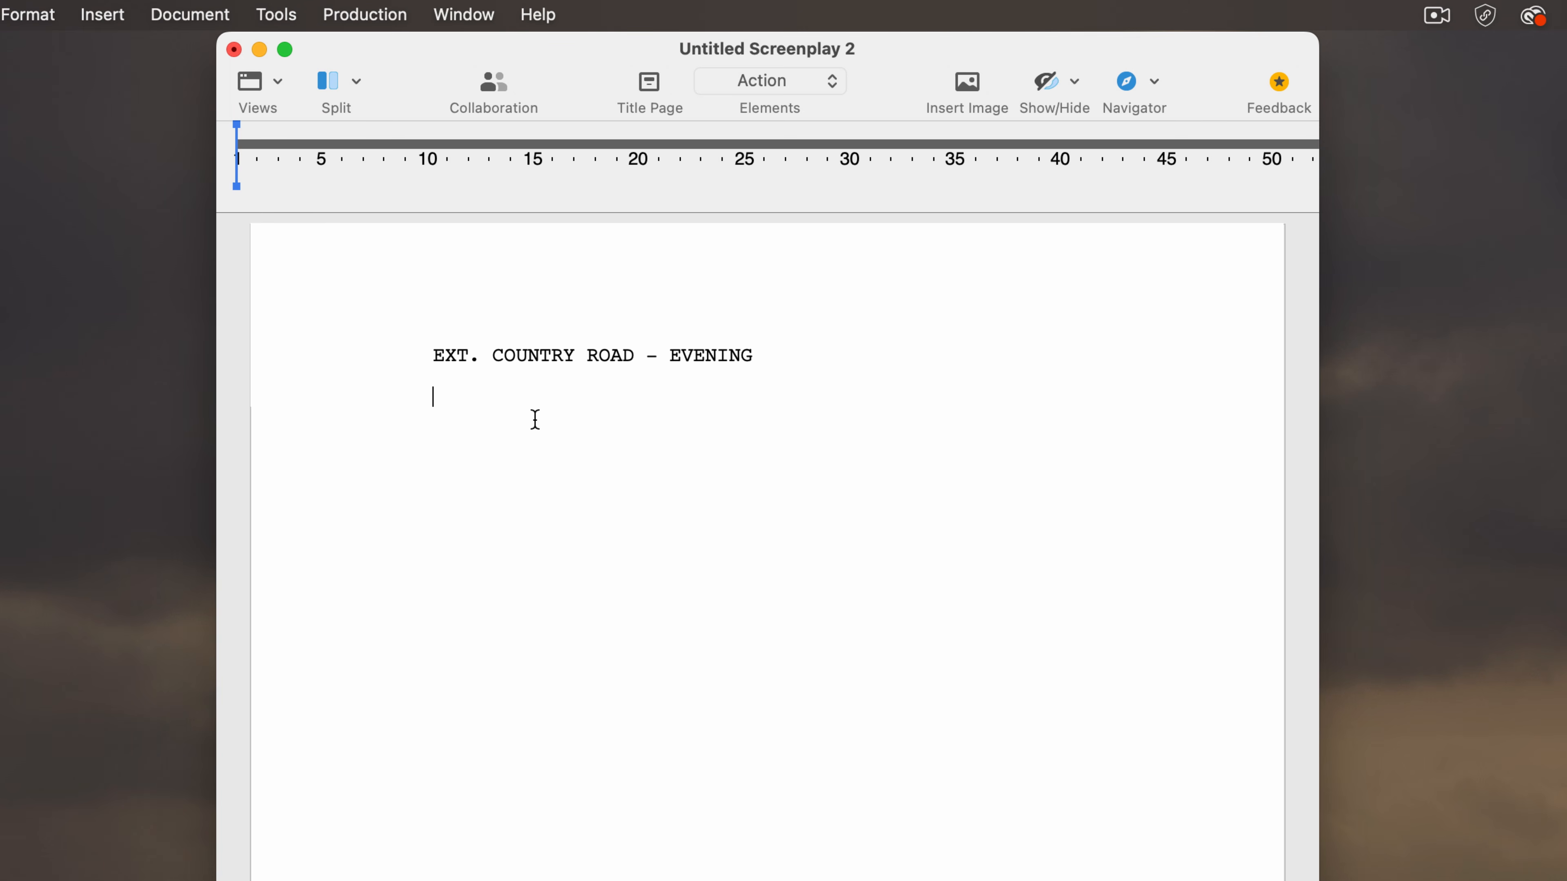
# Step: Write the action line "John throws the rock. SMASHES through the window of a parked Ford pickup." and set the following paragraph to Character
pyautogui.write('John throws the rock. SMASHES through the window of a parked Ford pickup.')
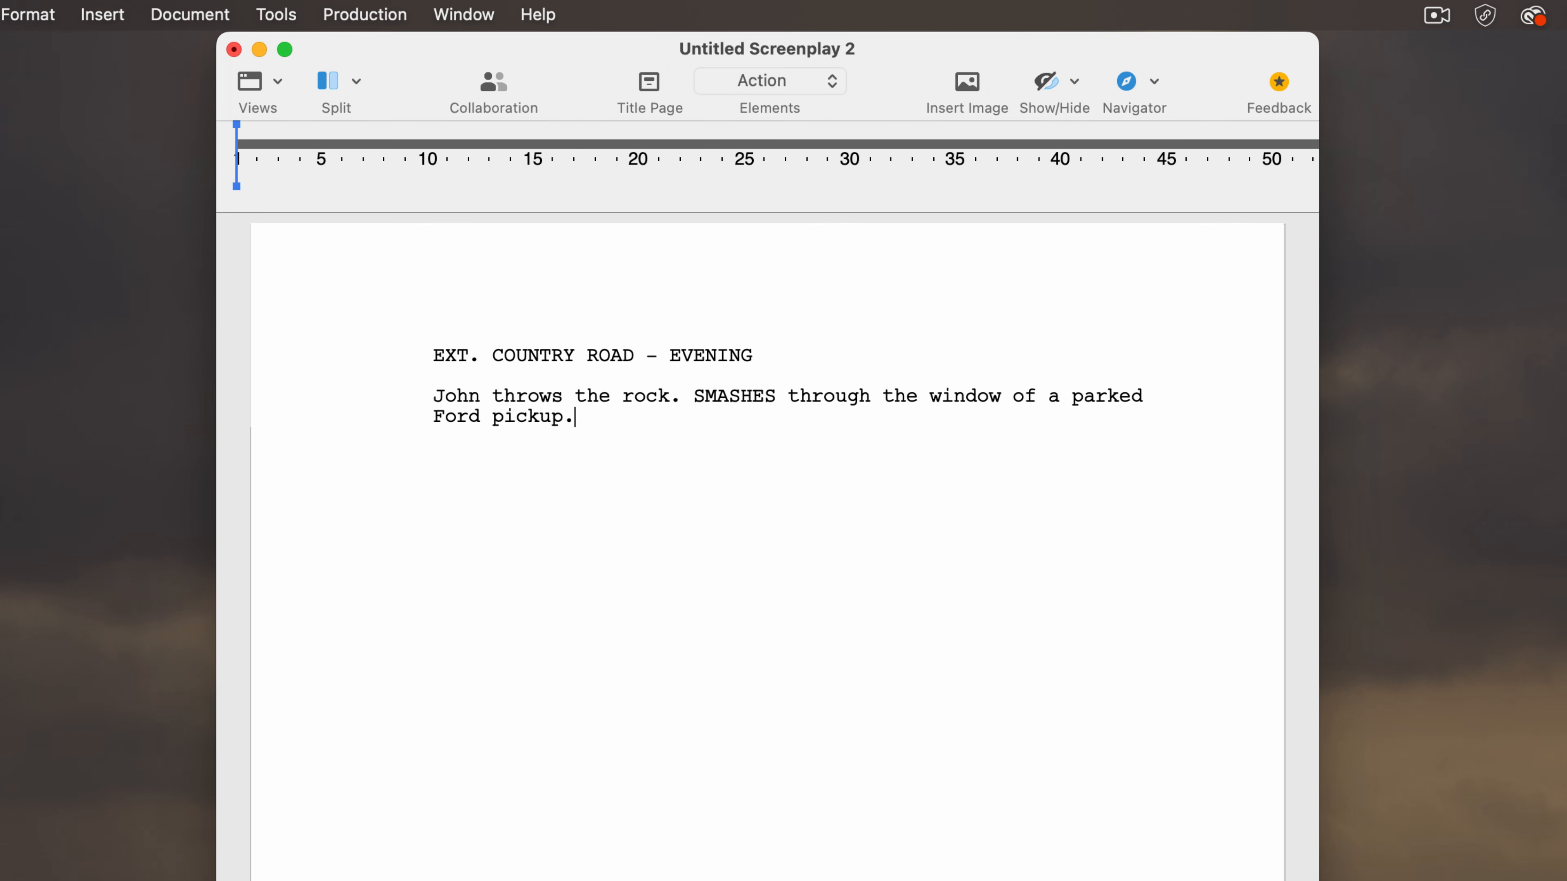
pyautogui.press('Return')
pyautogui.keyDown('shift'); pyautogui.click(603, 412); pyautogui.keyUp('shift')
pyautogui.click(570, 438)
pyautogui.press('Return')
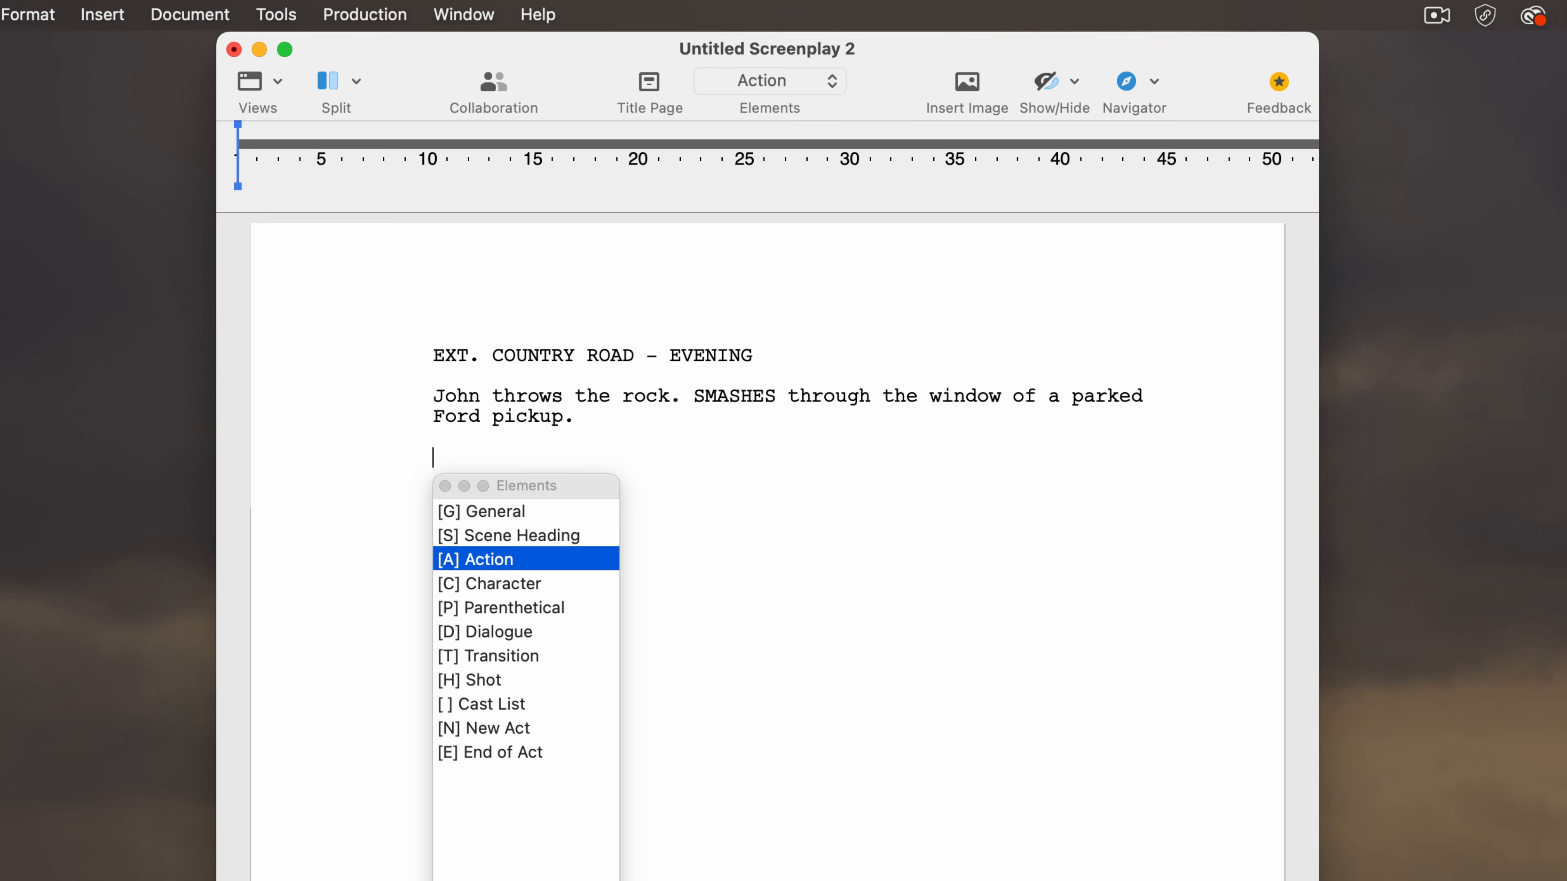
pyautogui.press('Down')
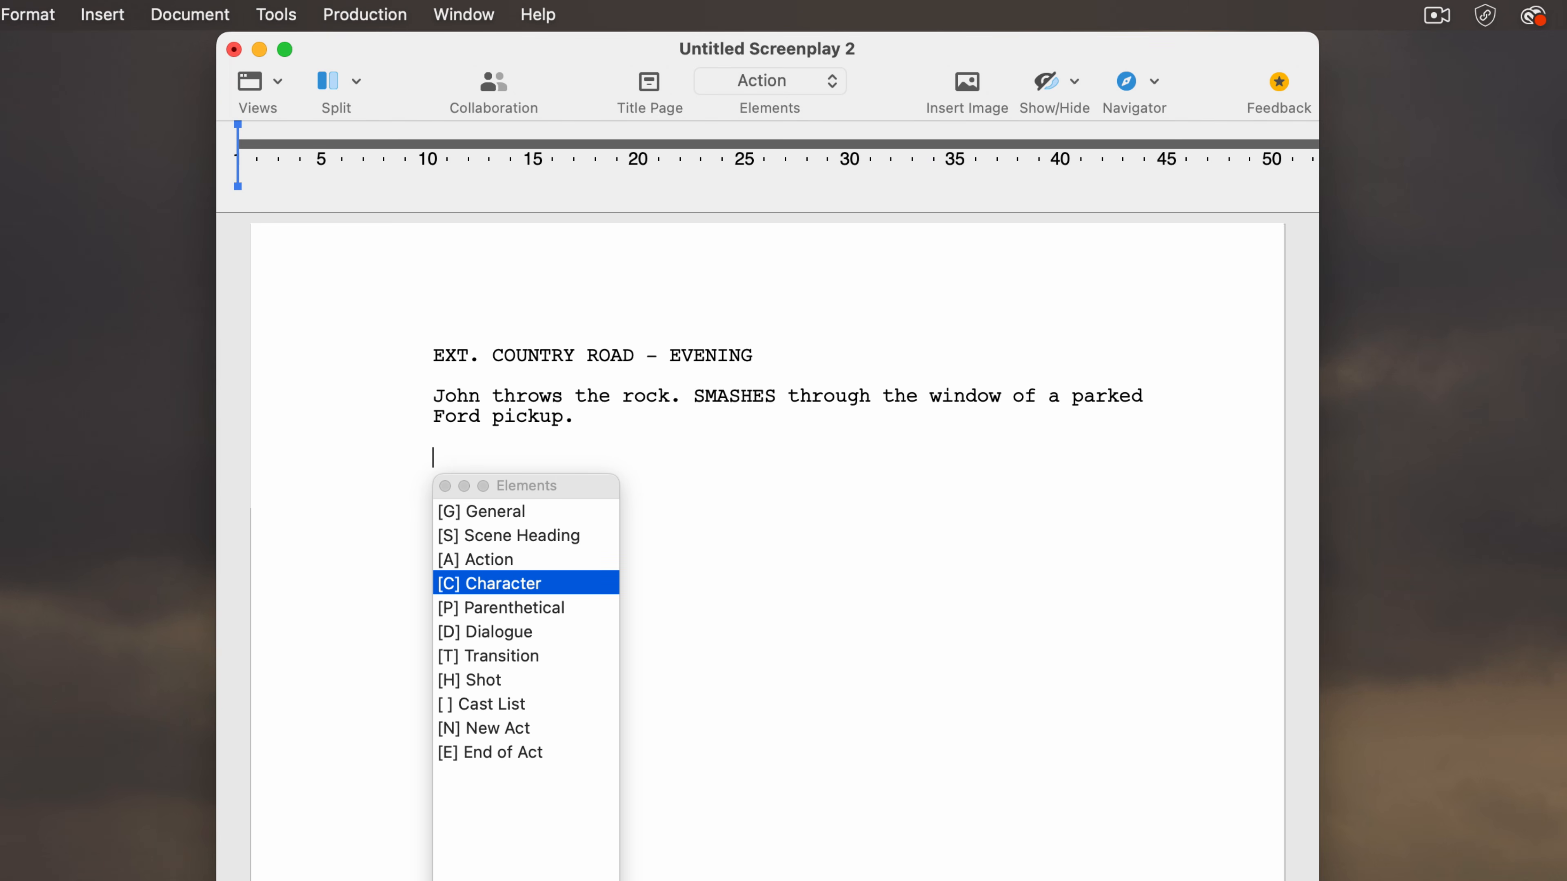
pyautogui.press('Return')
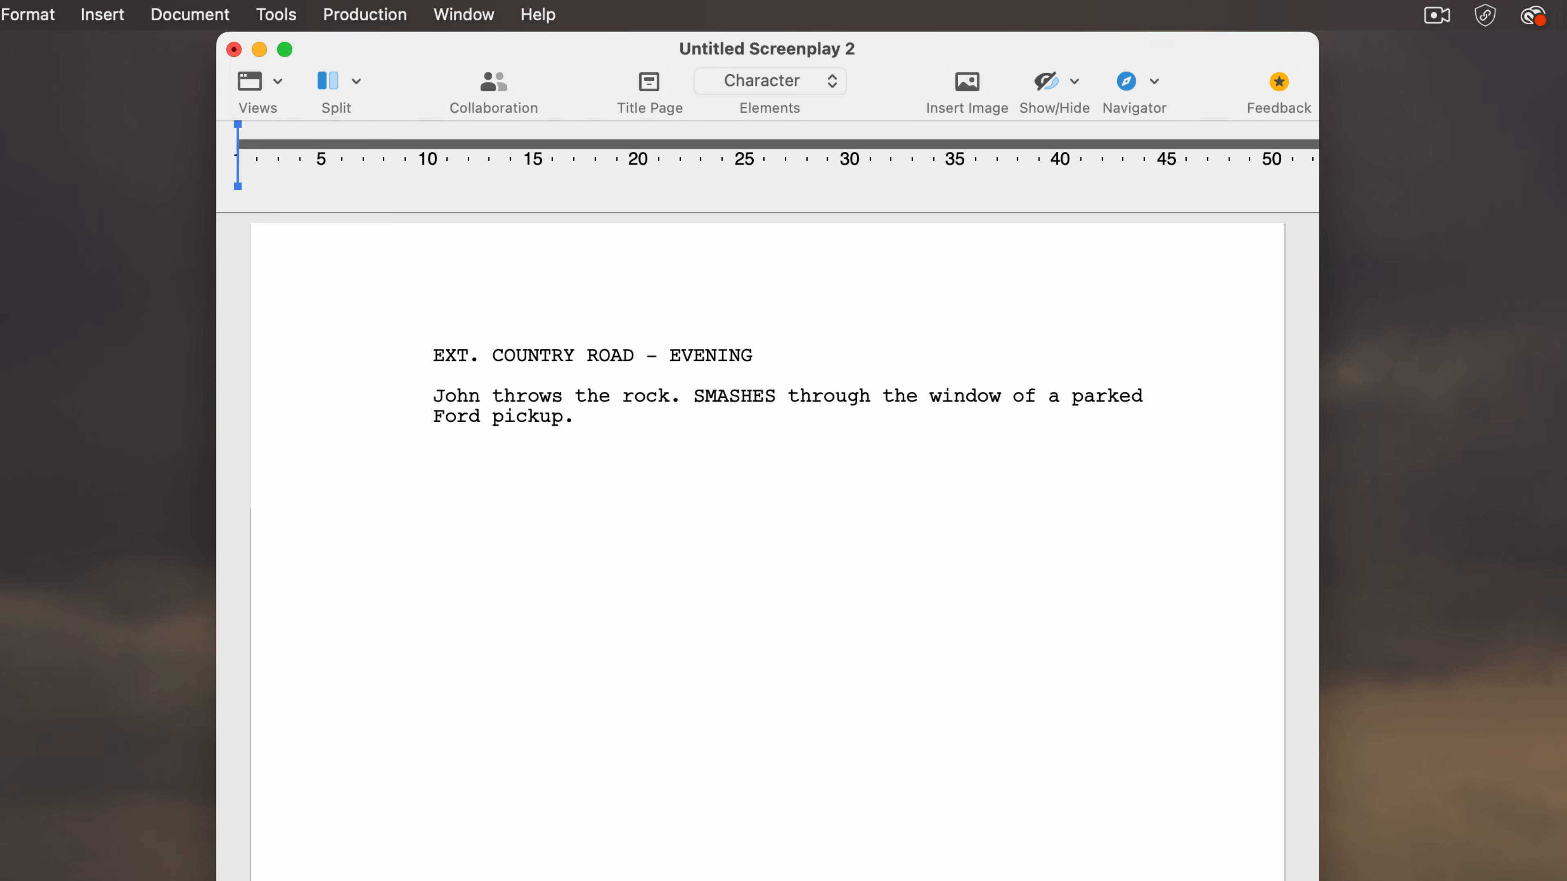
# Step: Add the character cue JOHN below the action line with the dialogue "Why did this happen?"
pyautogui.click(596, 419)
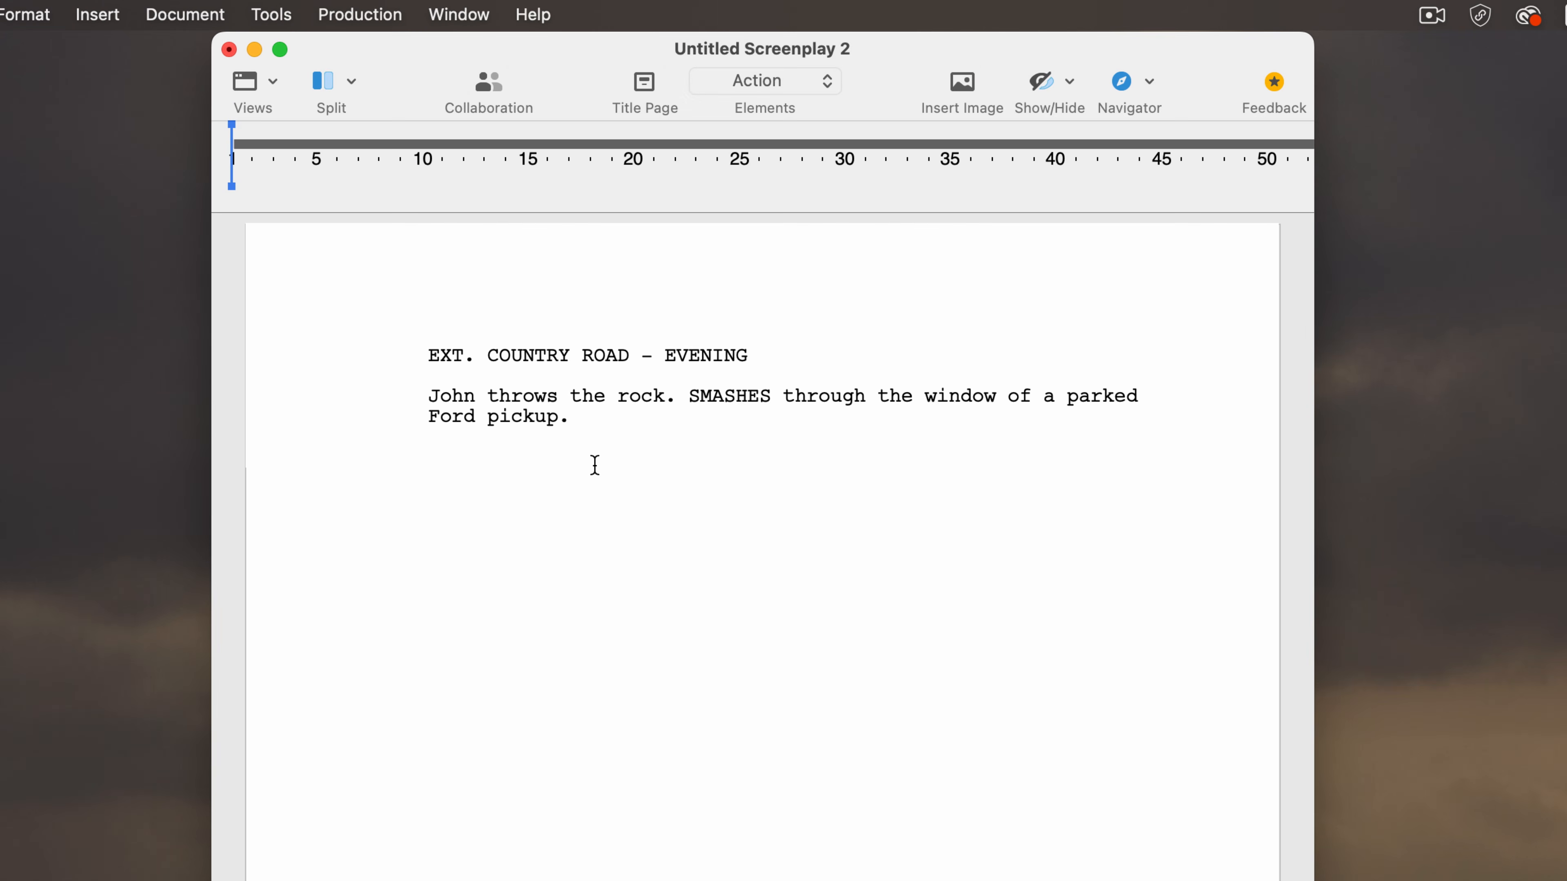
pyautogui.press('Return')
pyautogui.write('JOHN')
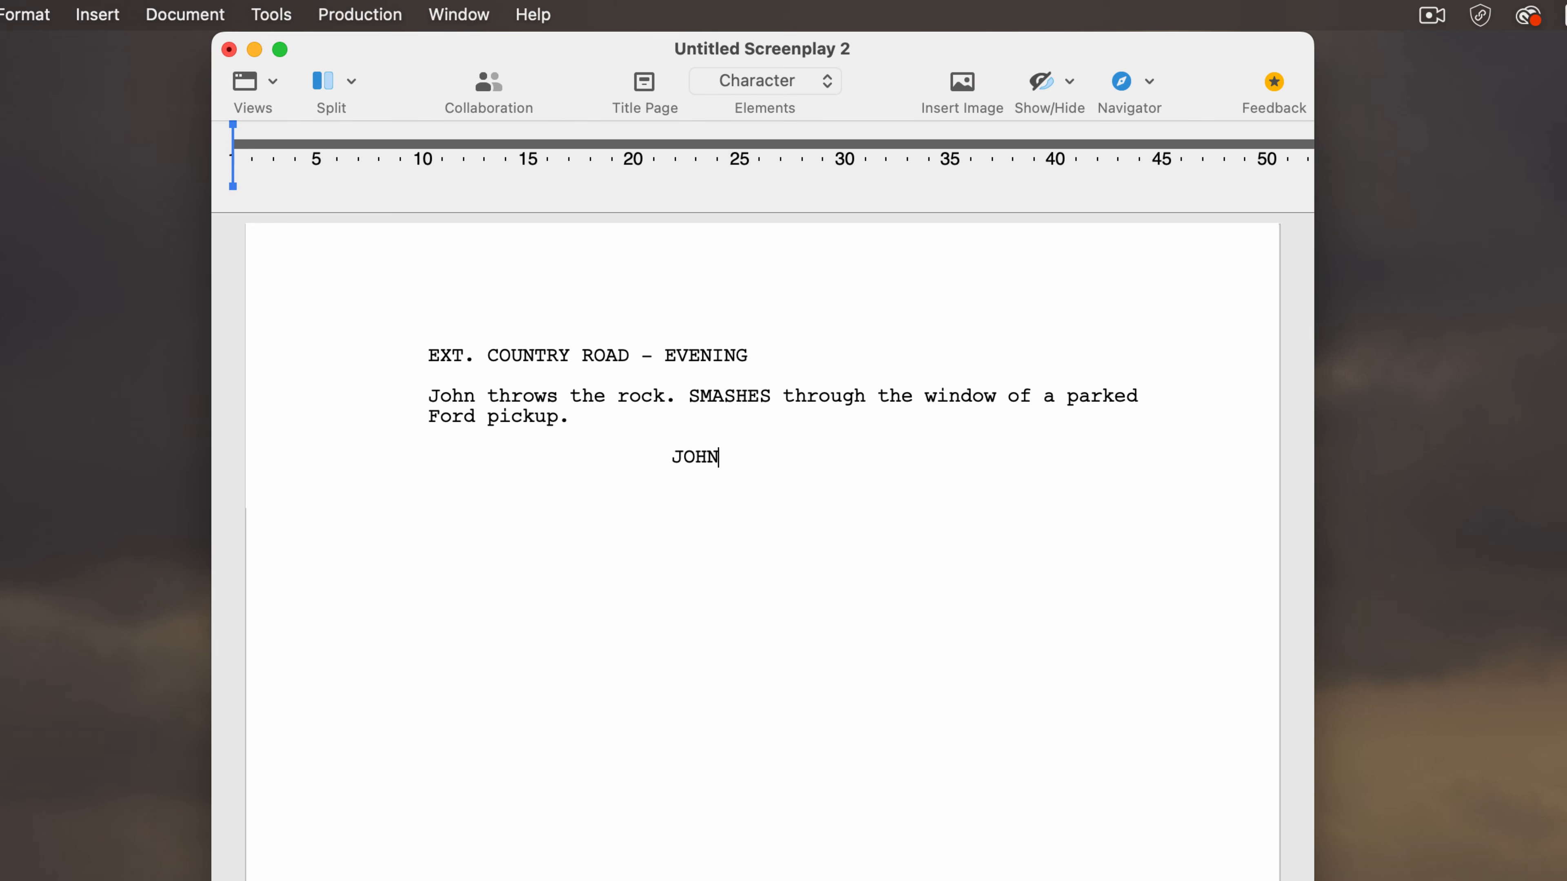
pyautogui.press('Return')
pyautogui.write('Why did this happen?')
pyautogui.press('Return')
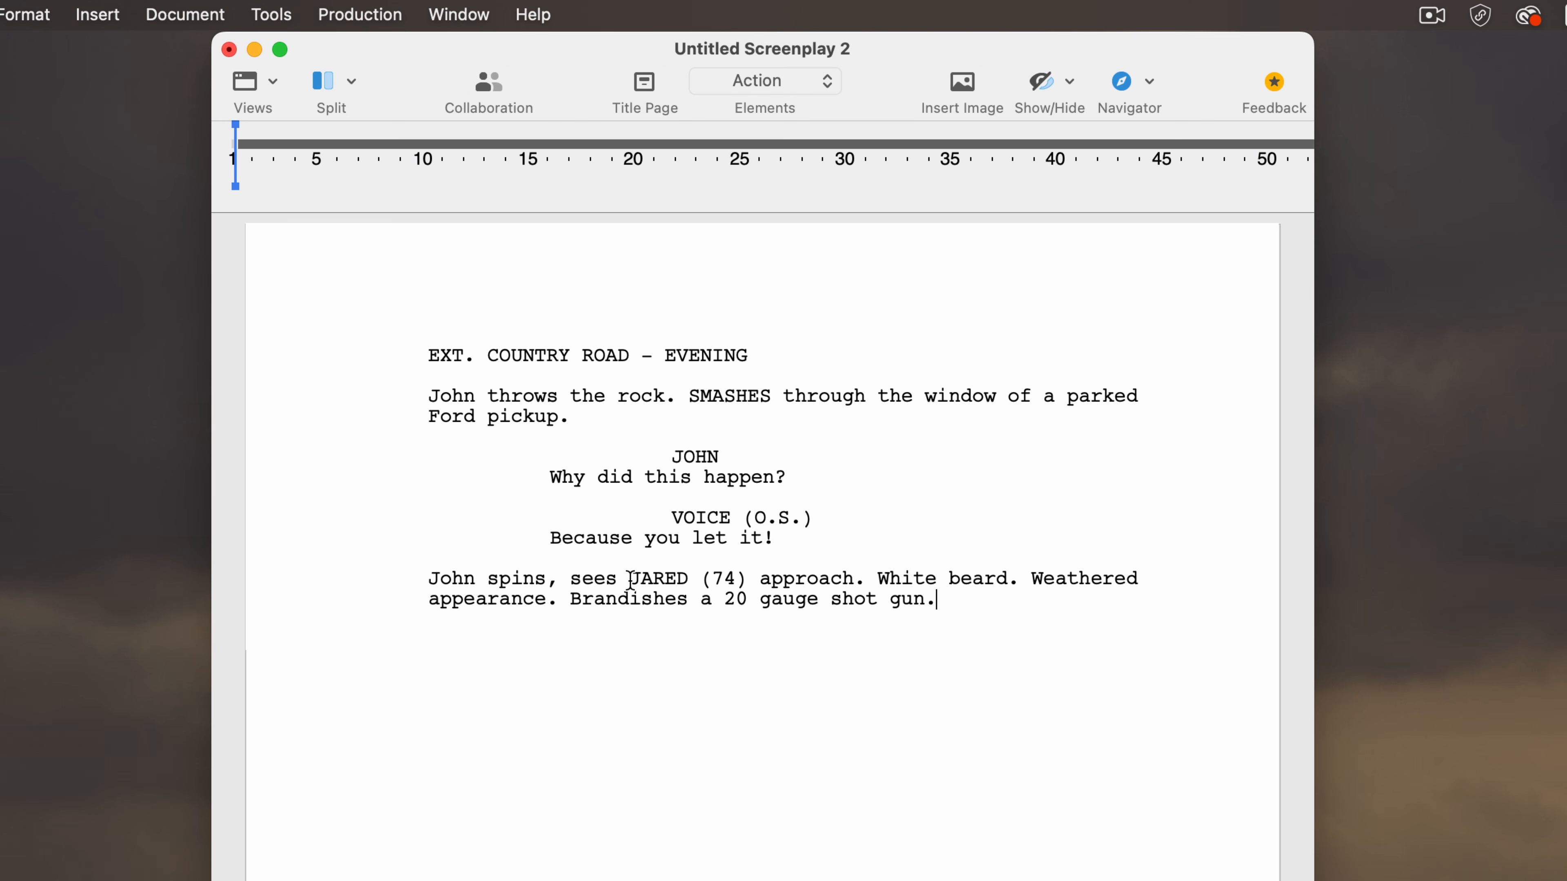
# Step: Add the character cue JARED after the shot gun description with the dialogue "That's why it always happens!"
pyautogui.doubleClick(631, 580)
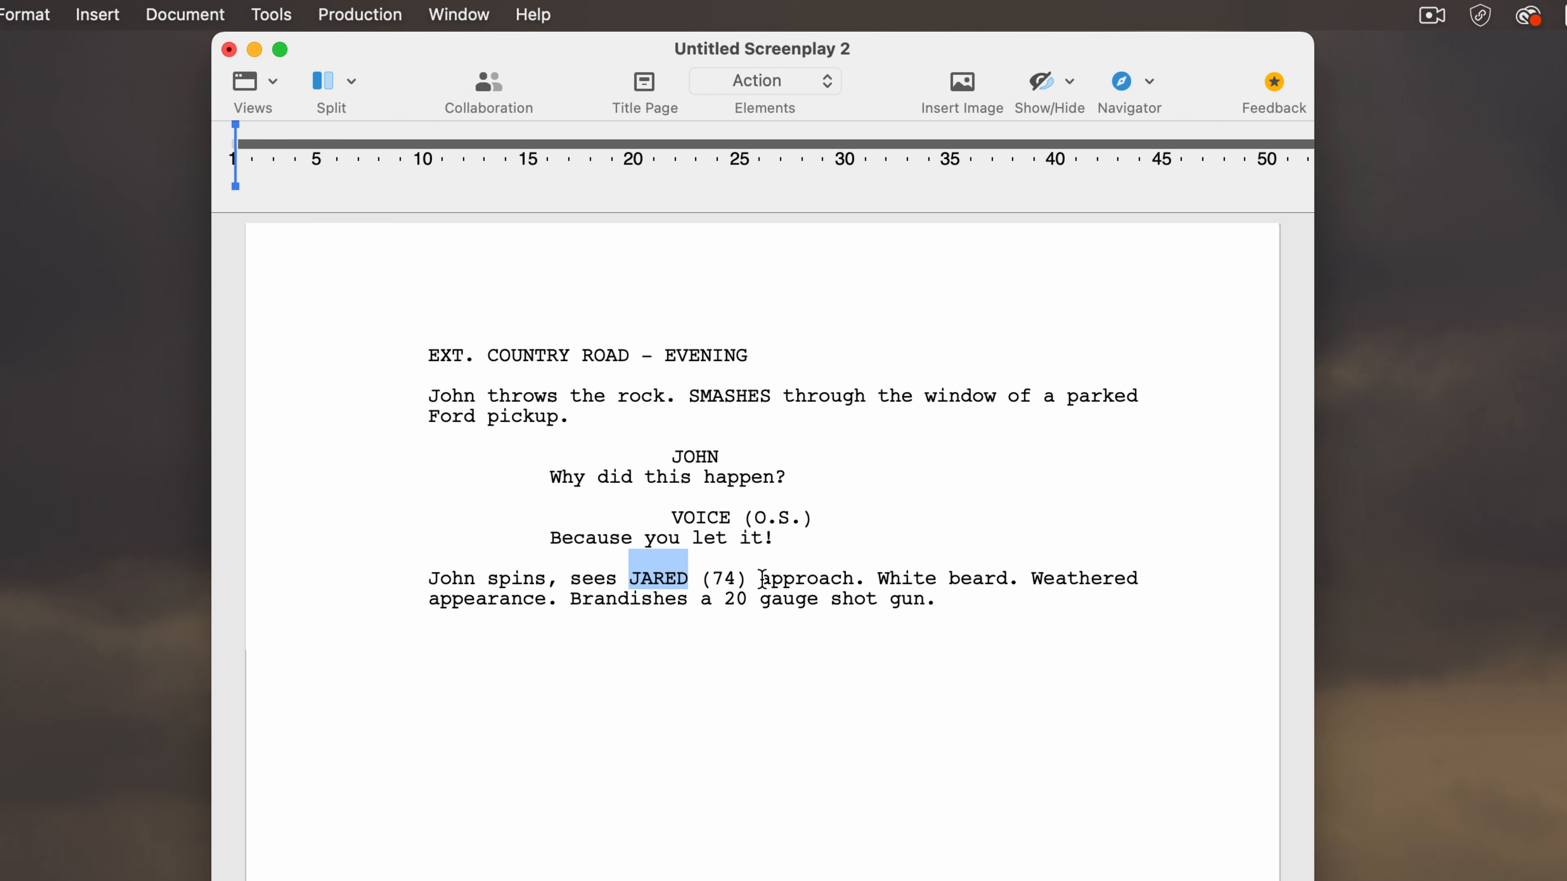
pyautogui.click(894, 578)
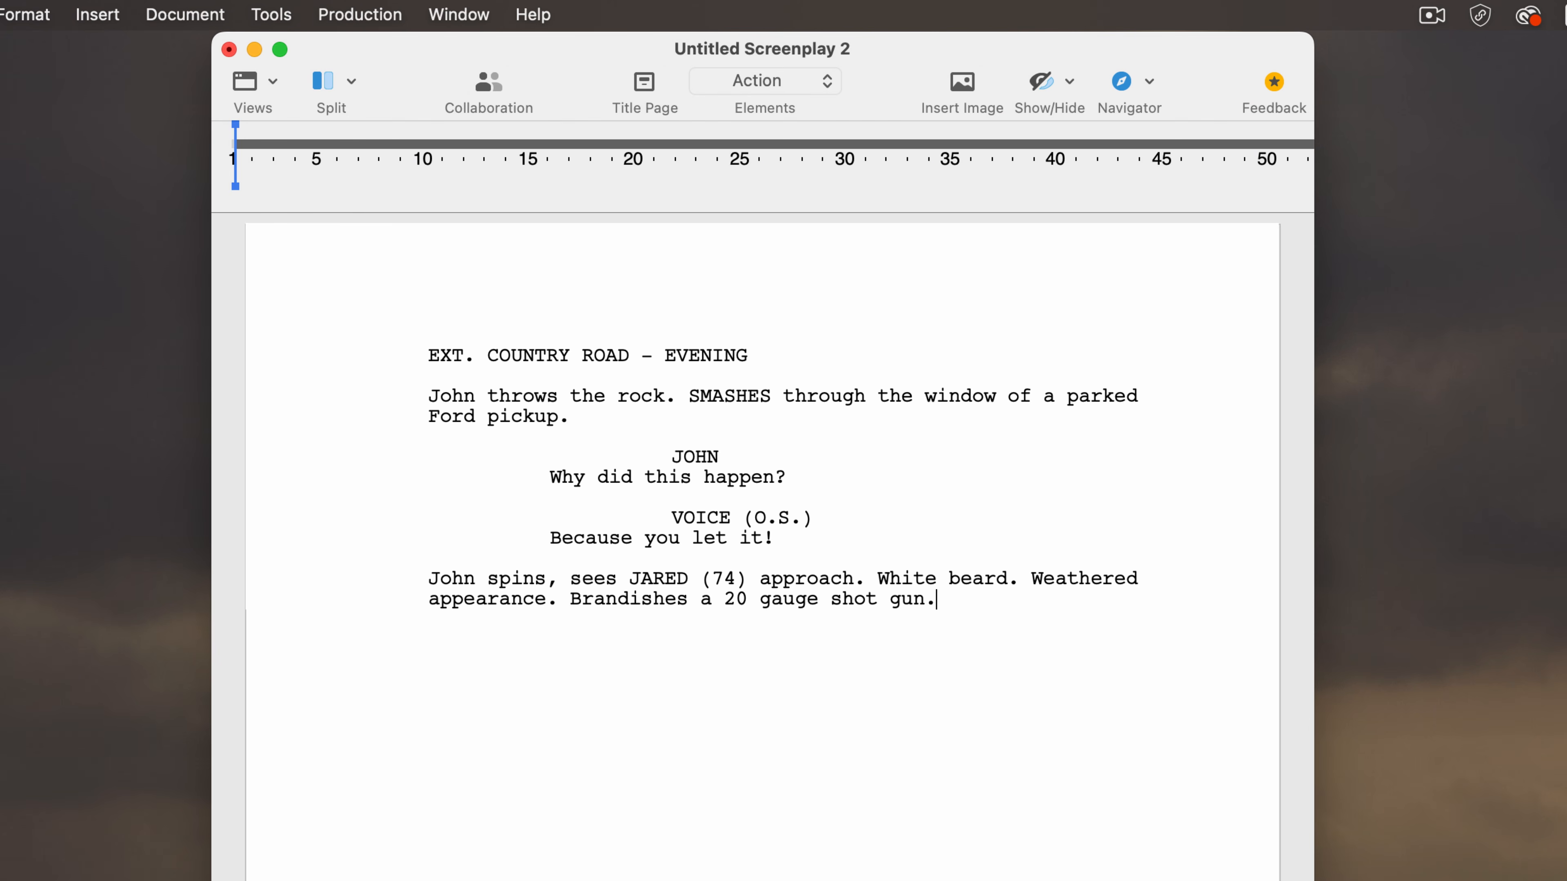
pyautogui.press('Return')
pyautogui.press('Tab')
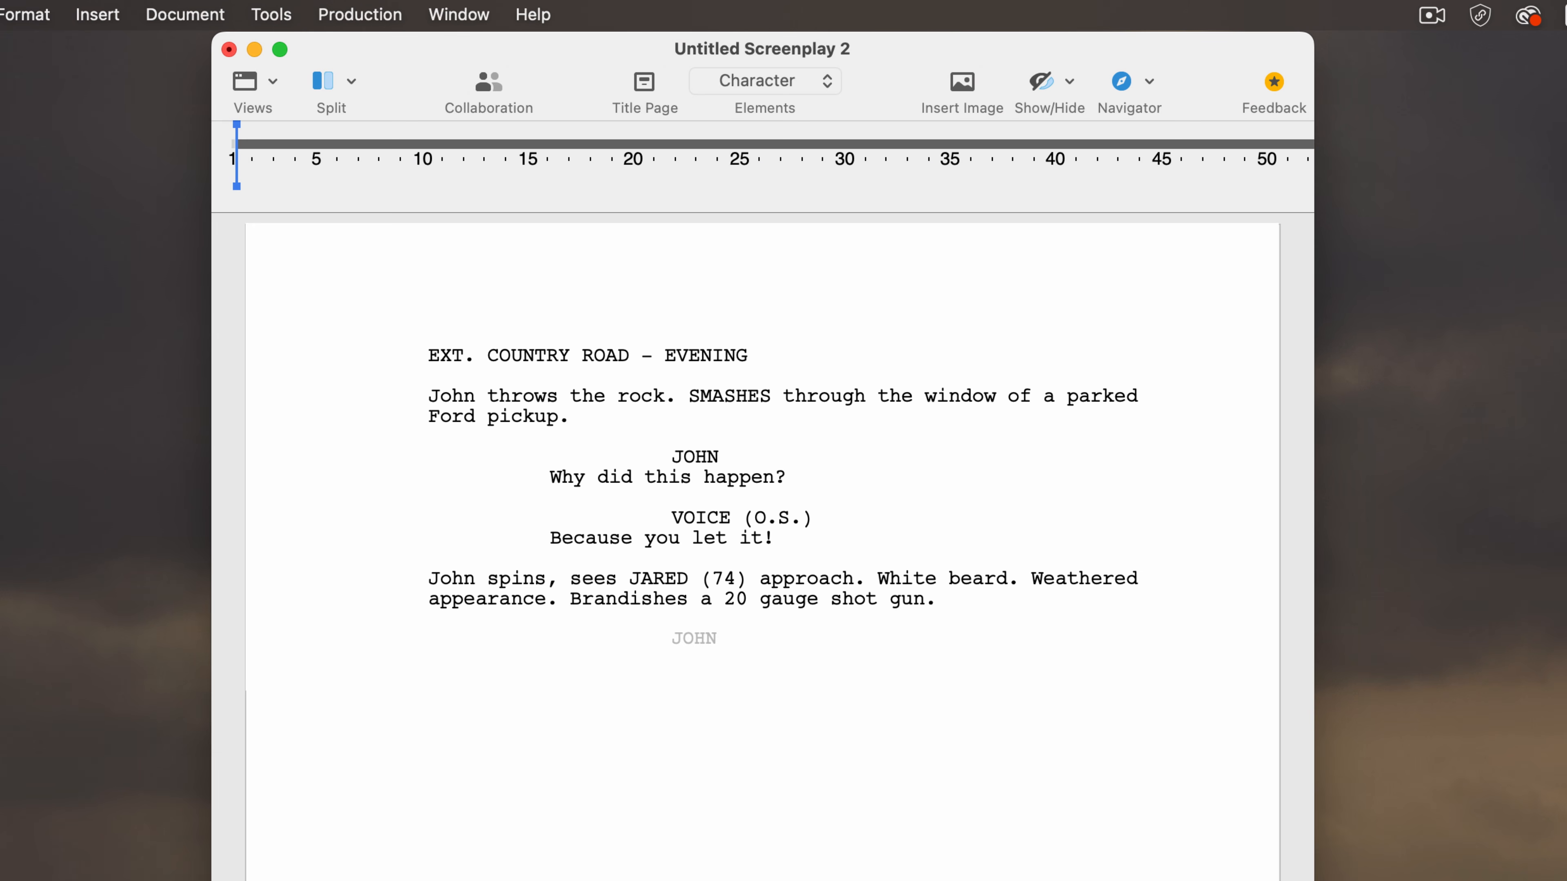
pyautogui.write('JARED')
pyautogui.press('Return')
pyautogui.write('T')
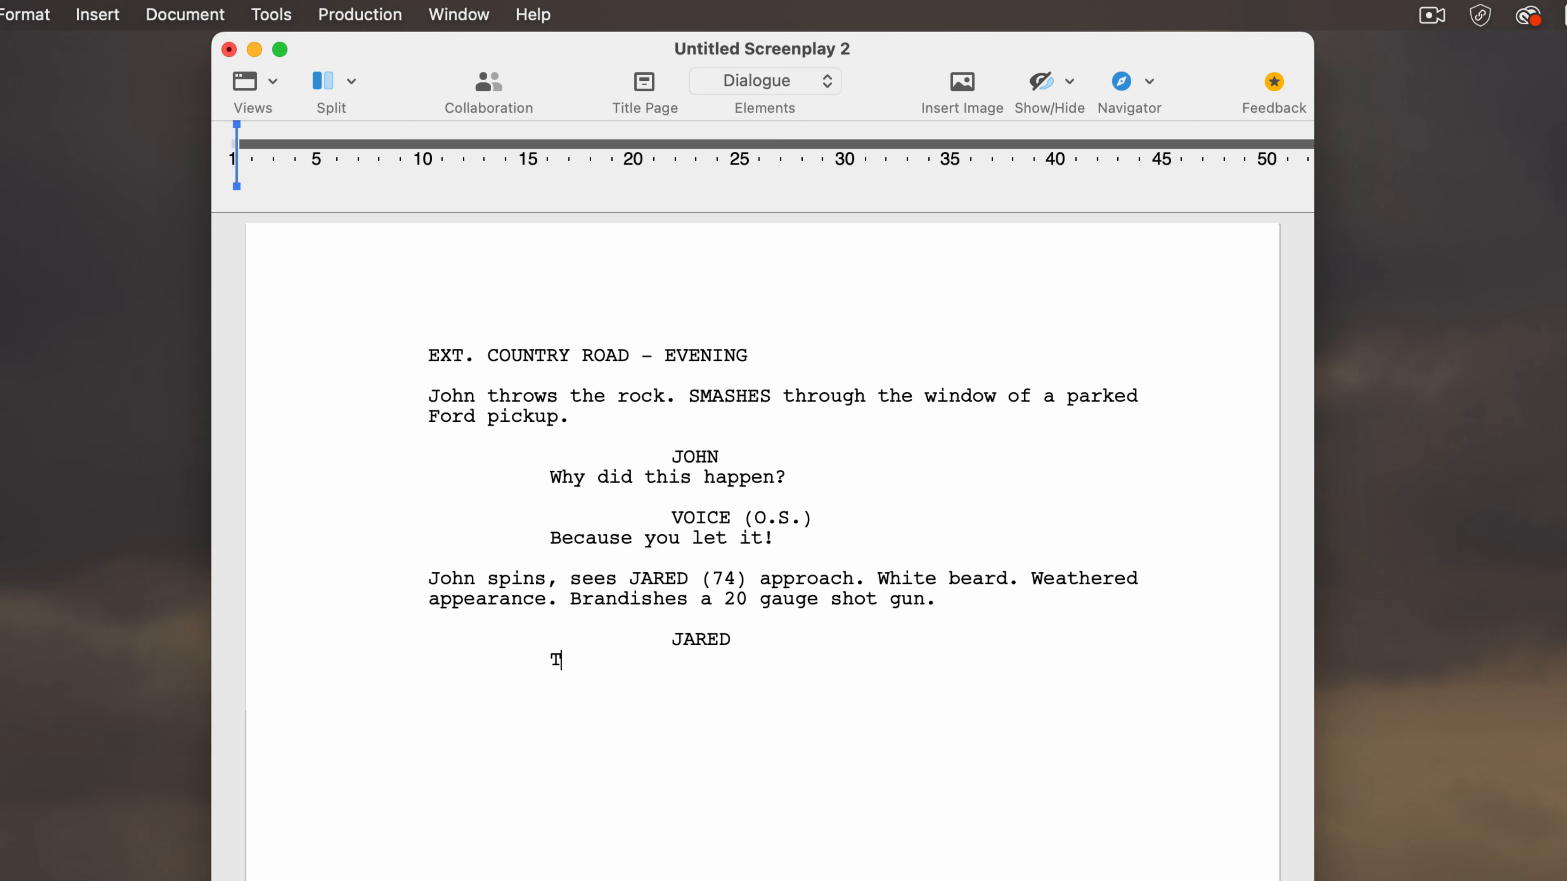
pyautogui.write("hat's")
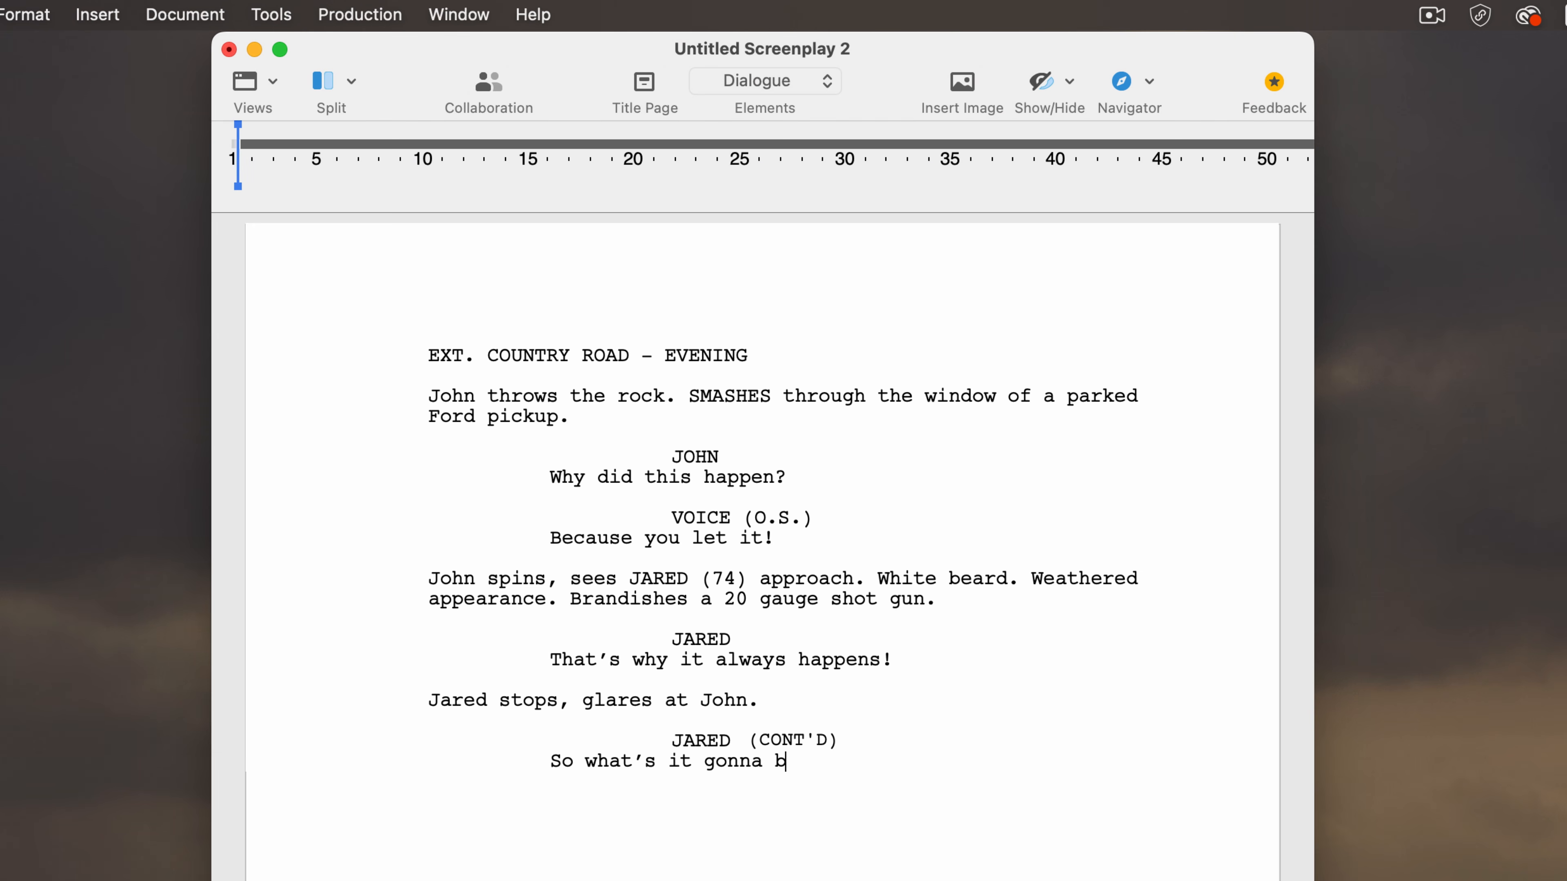
# Step: Finish Jared's continued dialogue as "So what's it gonna be?"
pyautogui.write('e?')
pyautogui.doubleClick(747, 739)
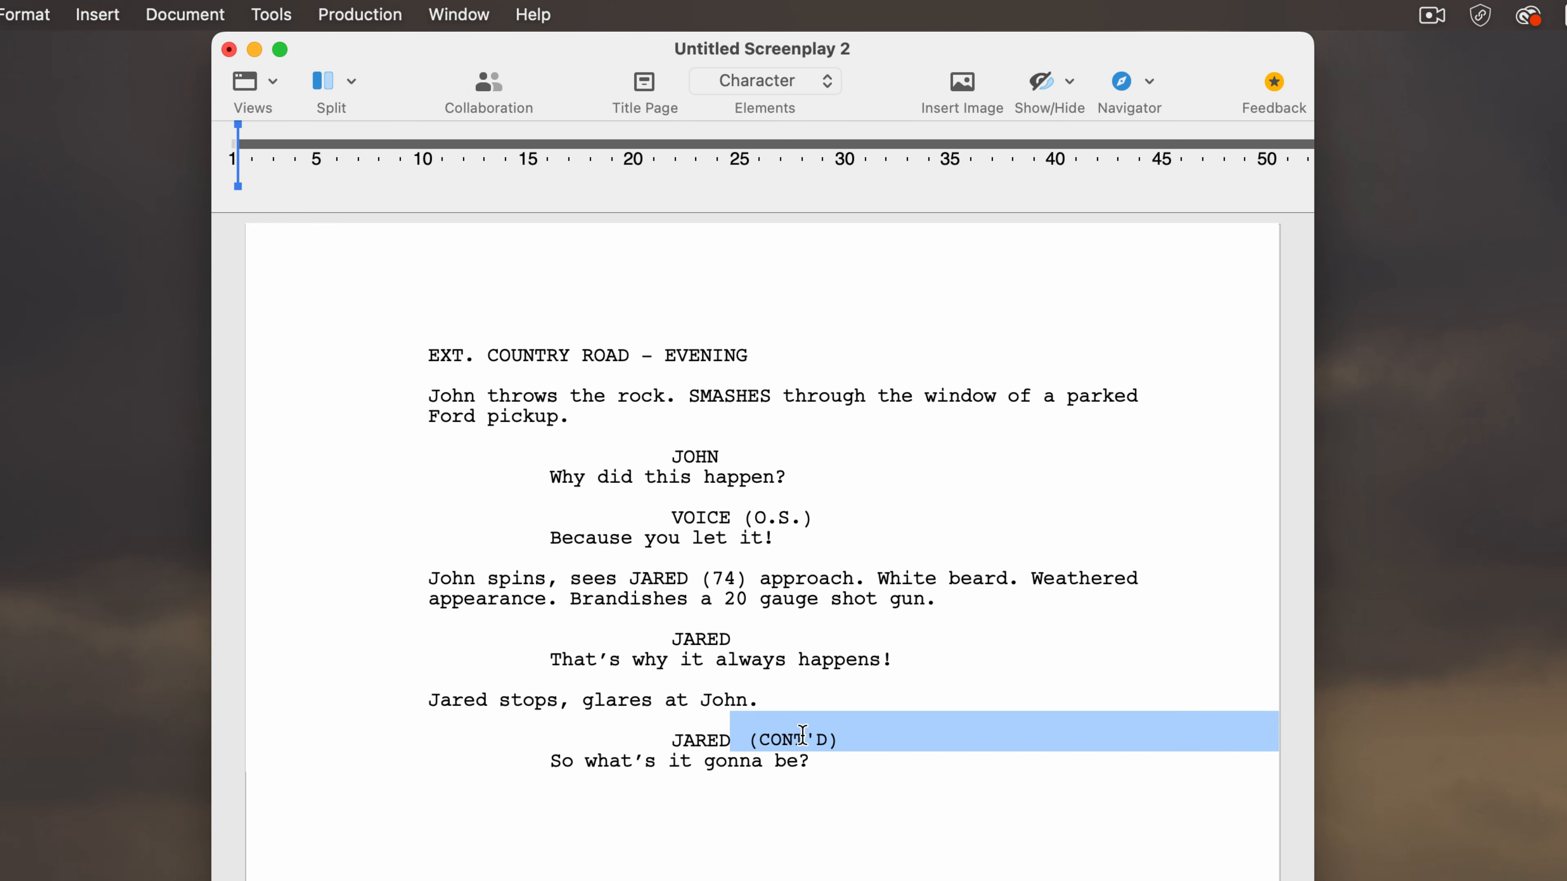
pyautogui.tripleClick(817, 761)
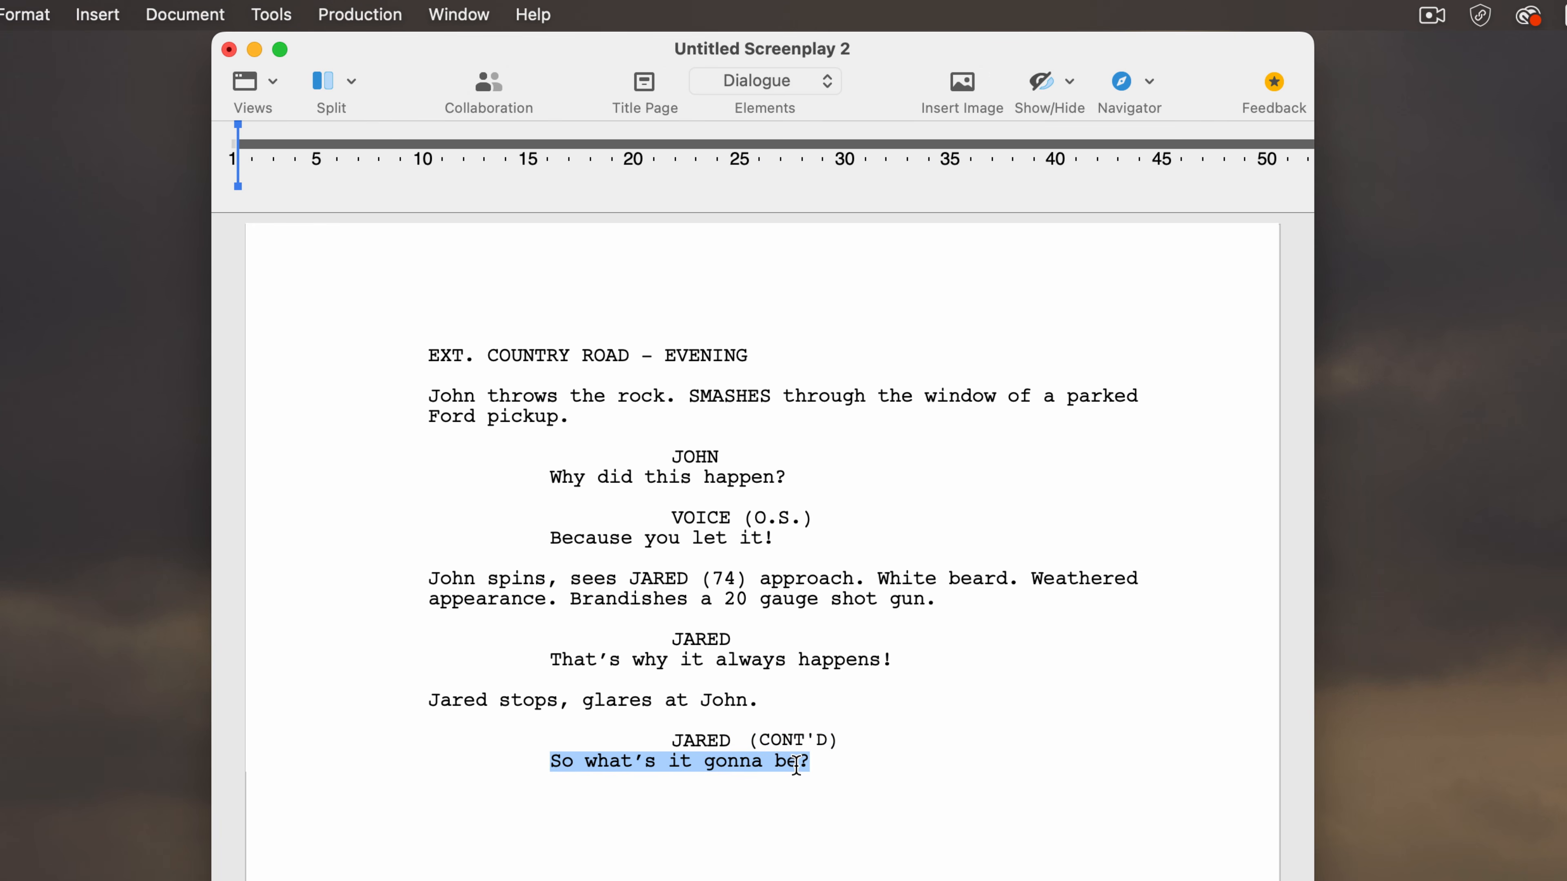
# Step: Add the scene heading "INT. SANDI'S KITCHEN – MORNING" after Jared's last dialogue
pyautogui.press('Right')
pyautogui.press('Return')
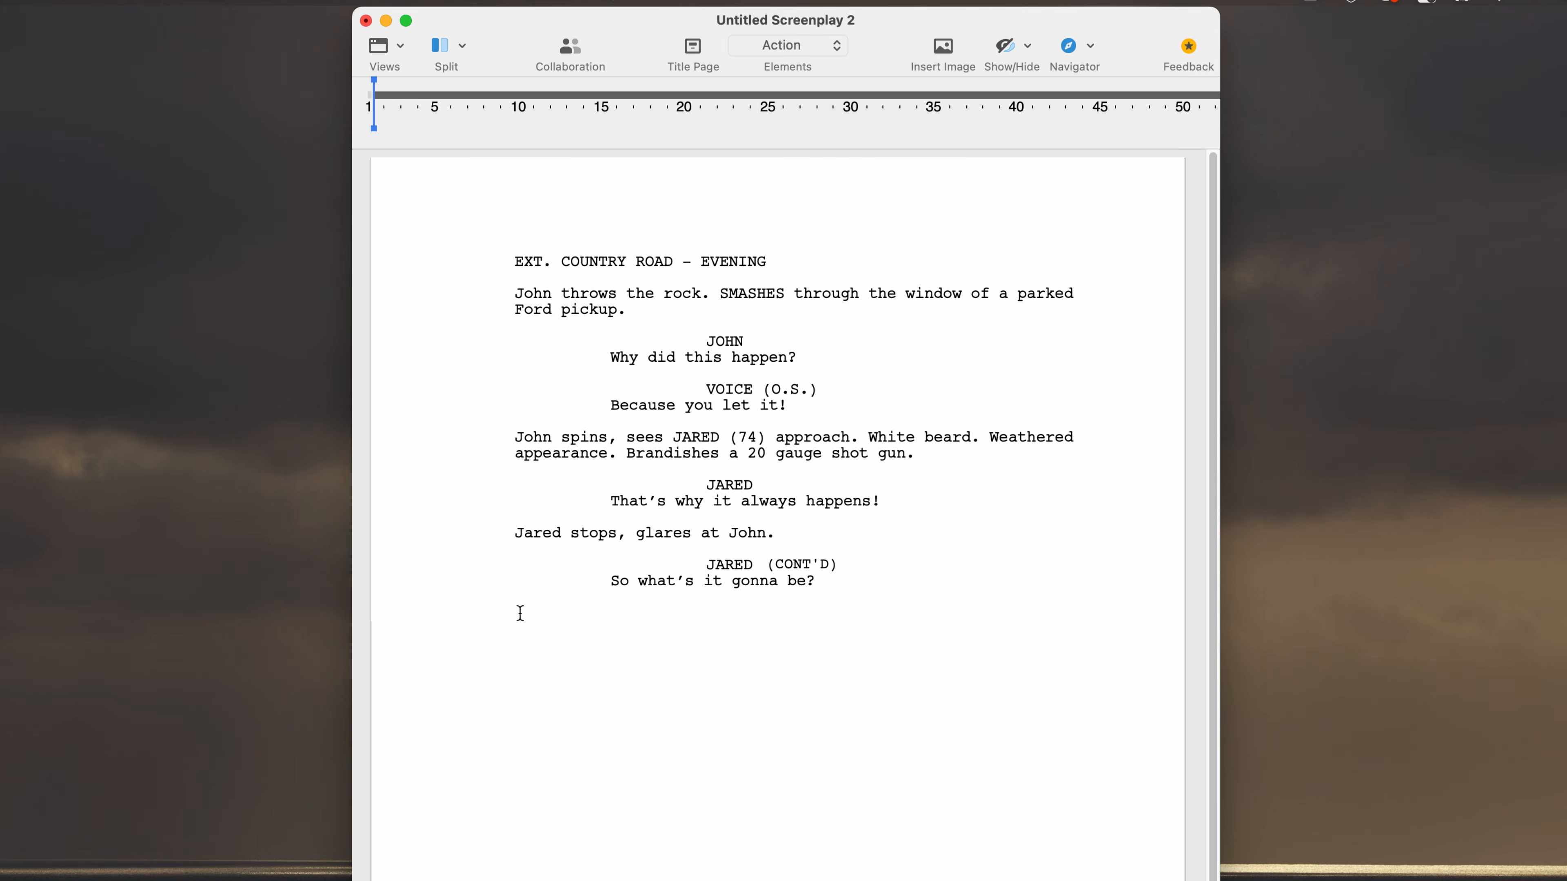
pyautogui.write('INT. SANDI’S KITCHEN – MORNING')
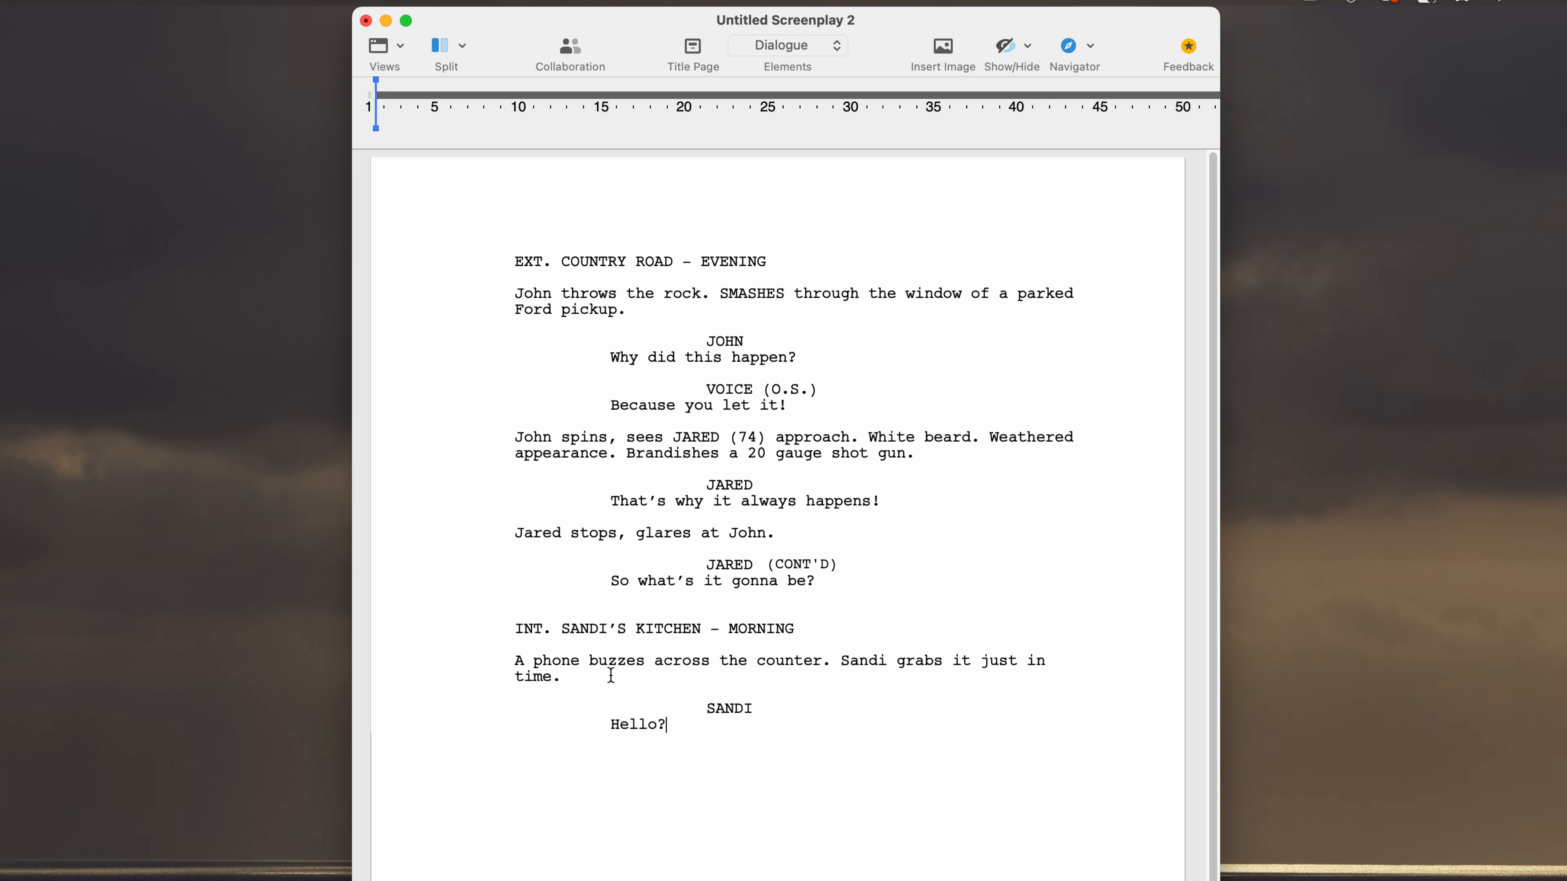
# Step: Insert the parenthetical "(into phone)" between the SANDI cue and her dialogue "Hello?"
pyautogui.click(751, 708)
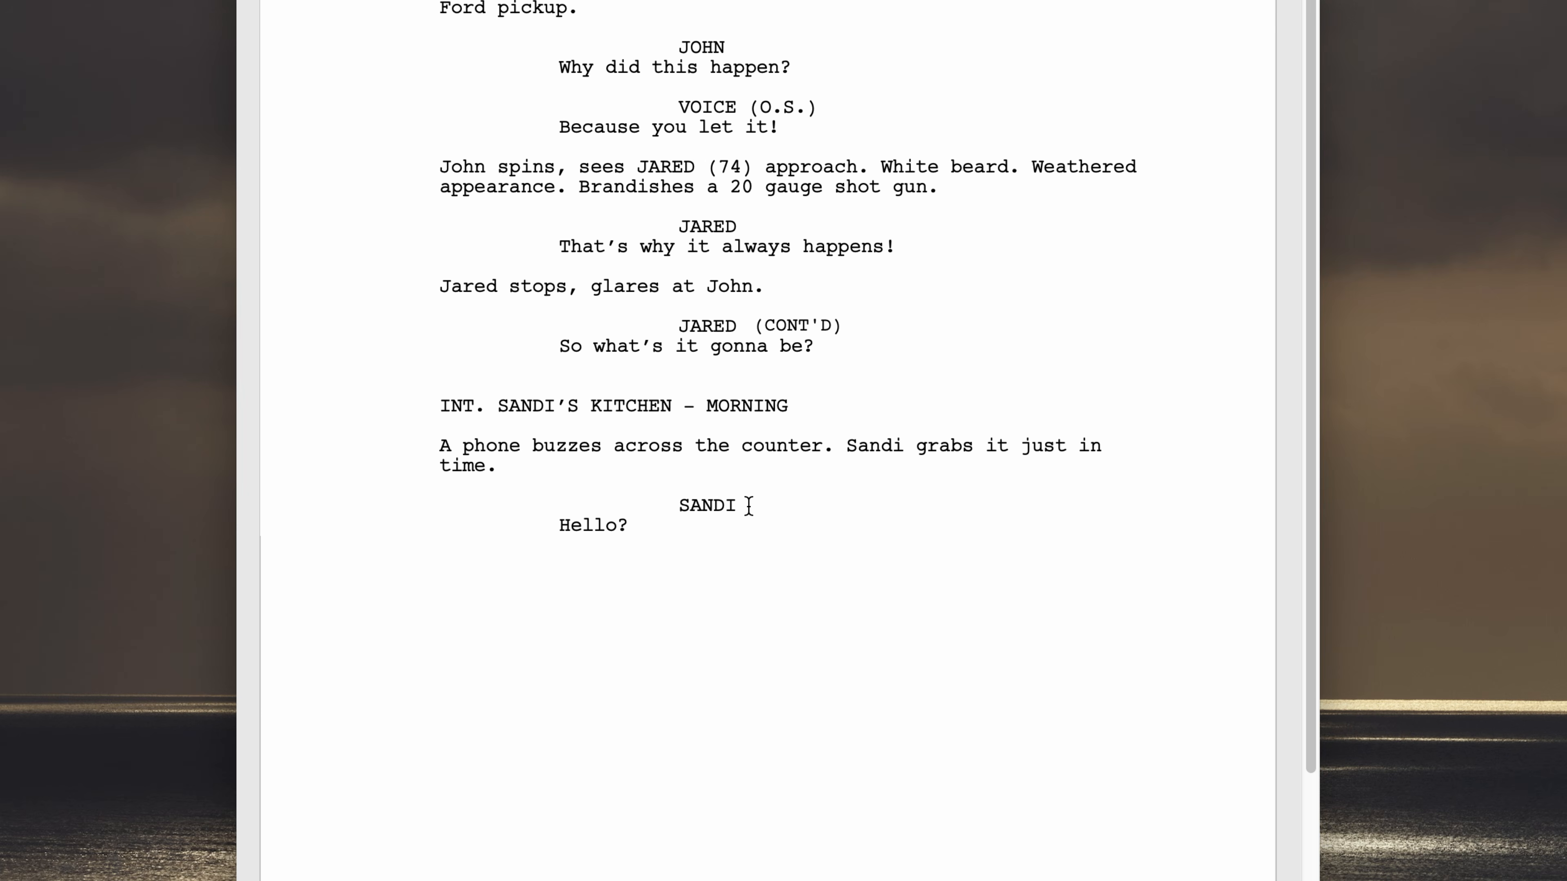
pyautogui.press('Tab')
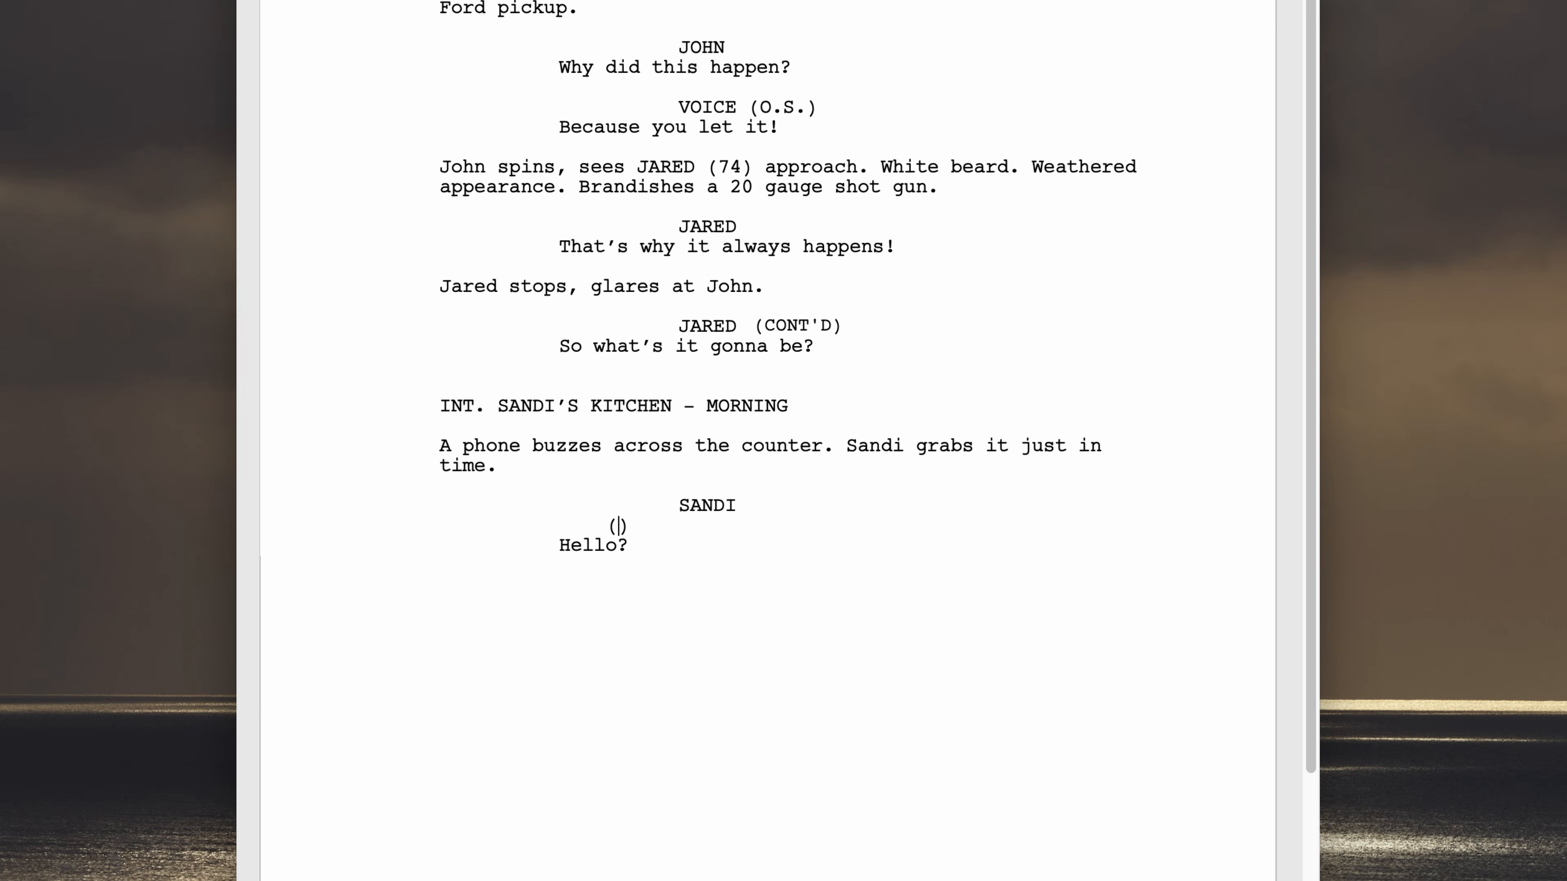
pyautogui.write('into phone')
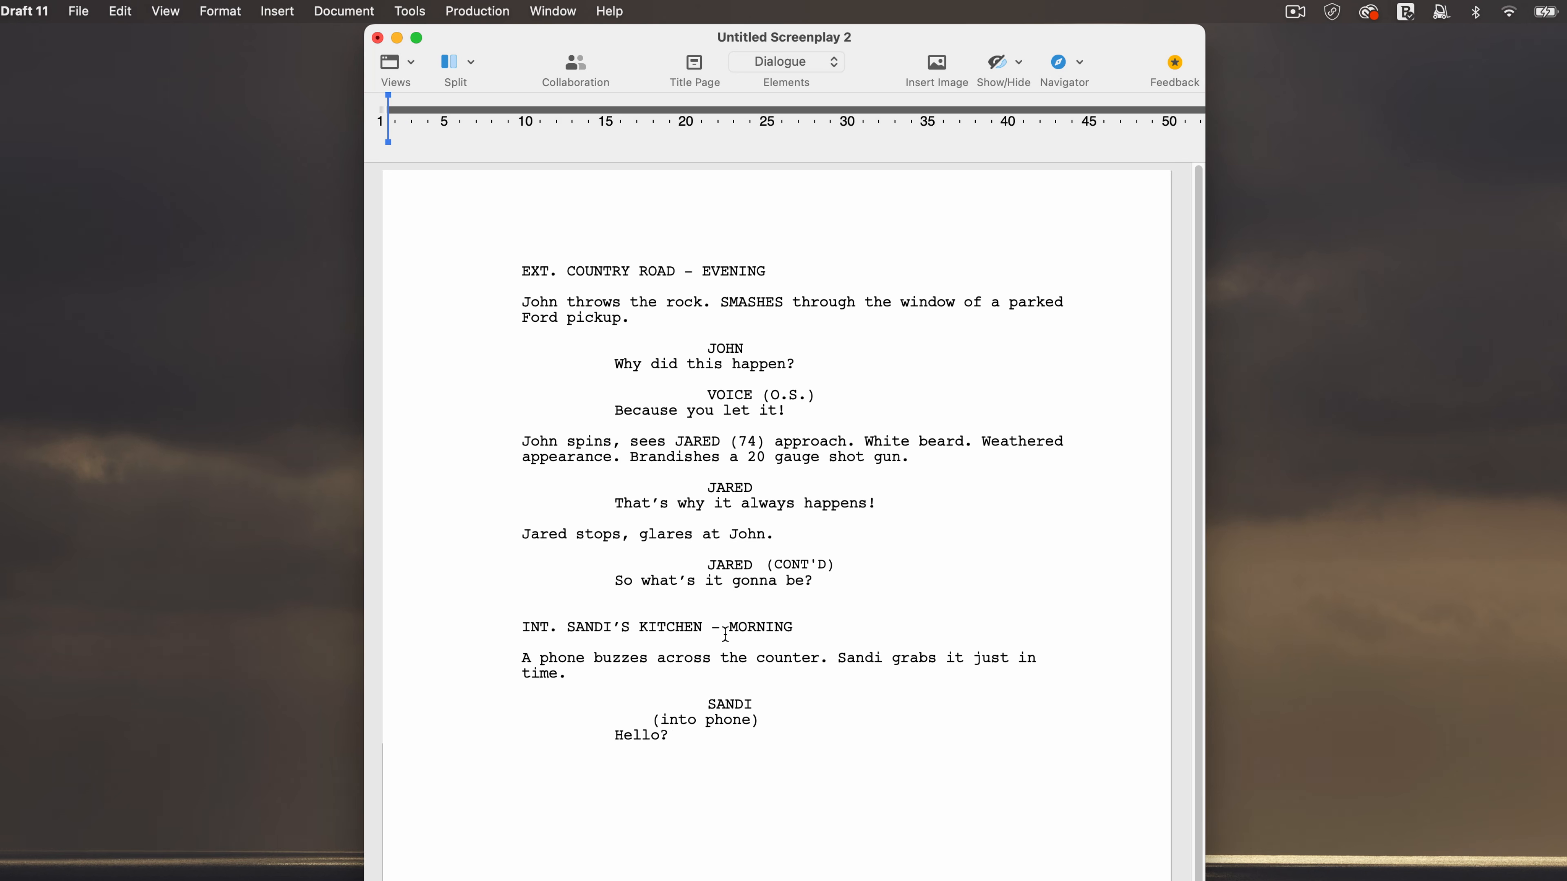
# Step: Insert a Transition paragraph reading "CUT TO:" between Jared's last dialogue and the kitchen scene heading
pyautogui.click(820, 581)
pyautogui.press('Return')
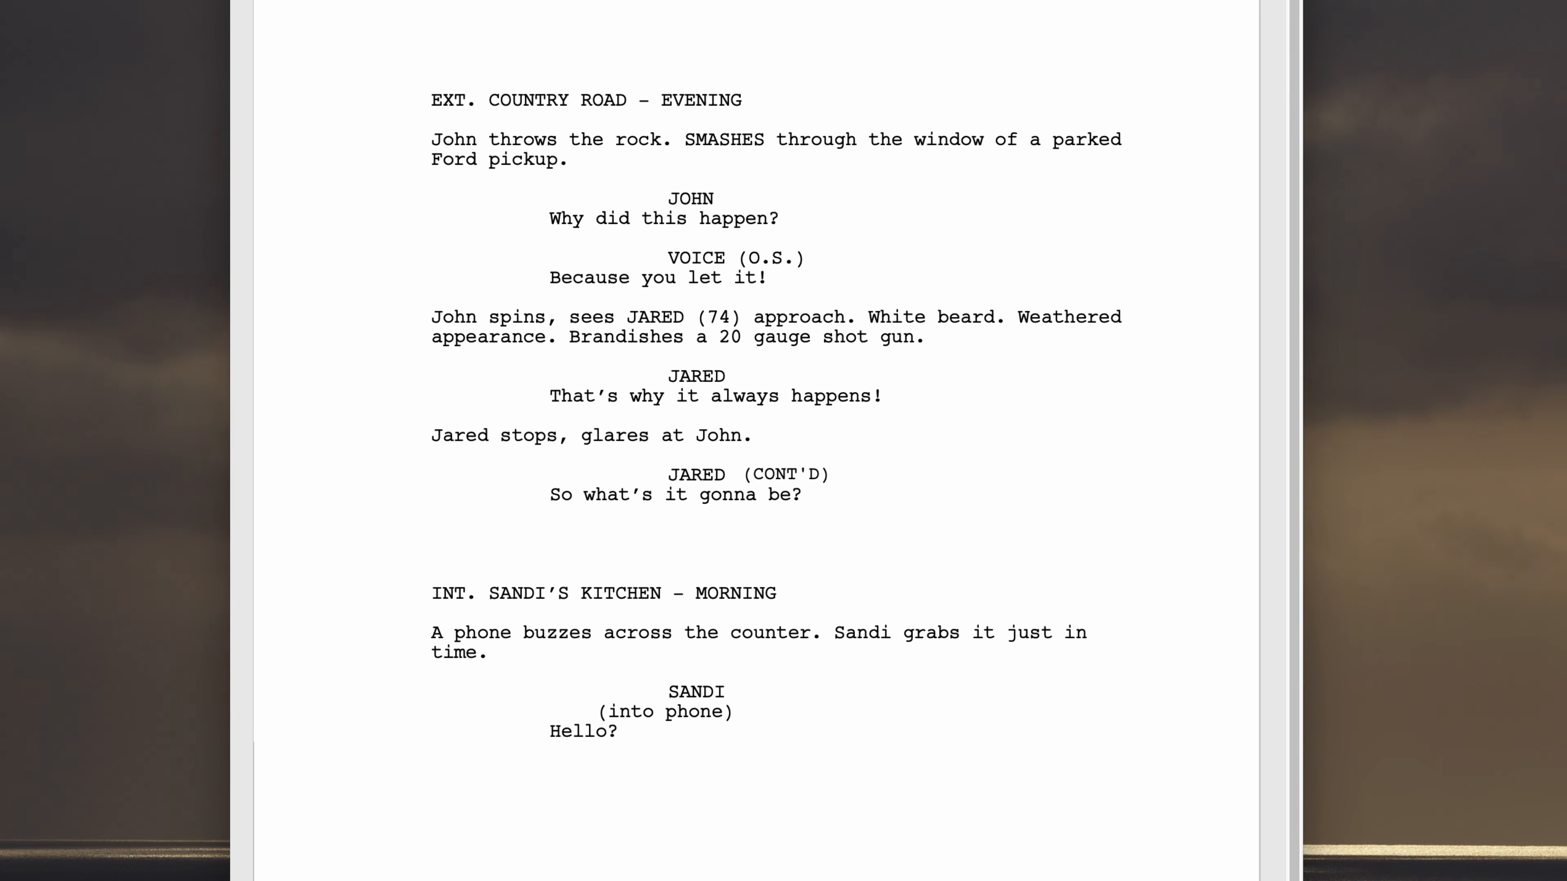
pyautogui.press('Return')
pyautogui.press('Down')
pyautogui.press('Down')
pyautogui.press('Down')
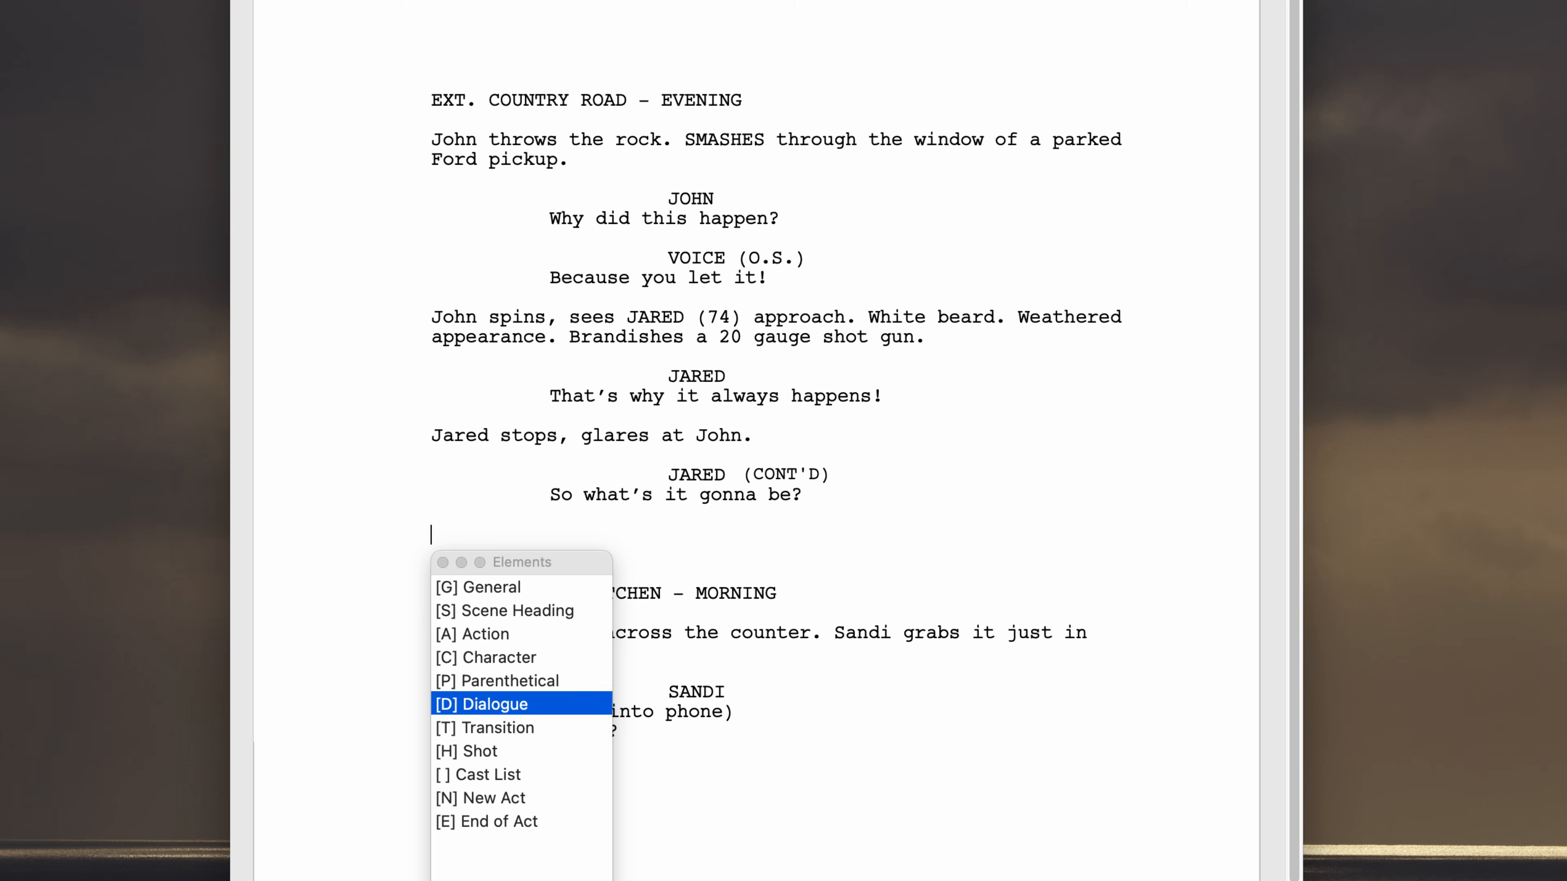
pyautogui.press('Down')
pyautogui.press('Return')
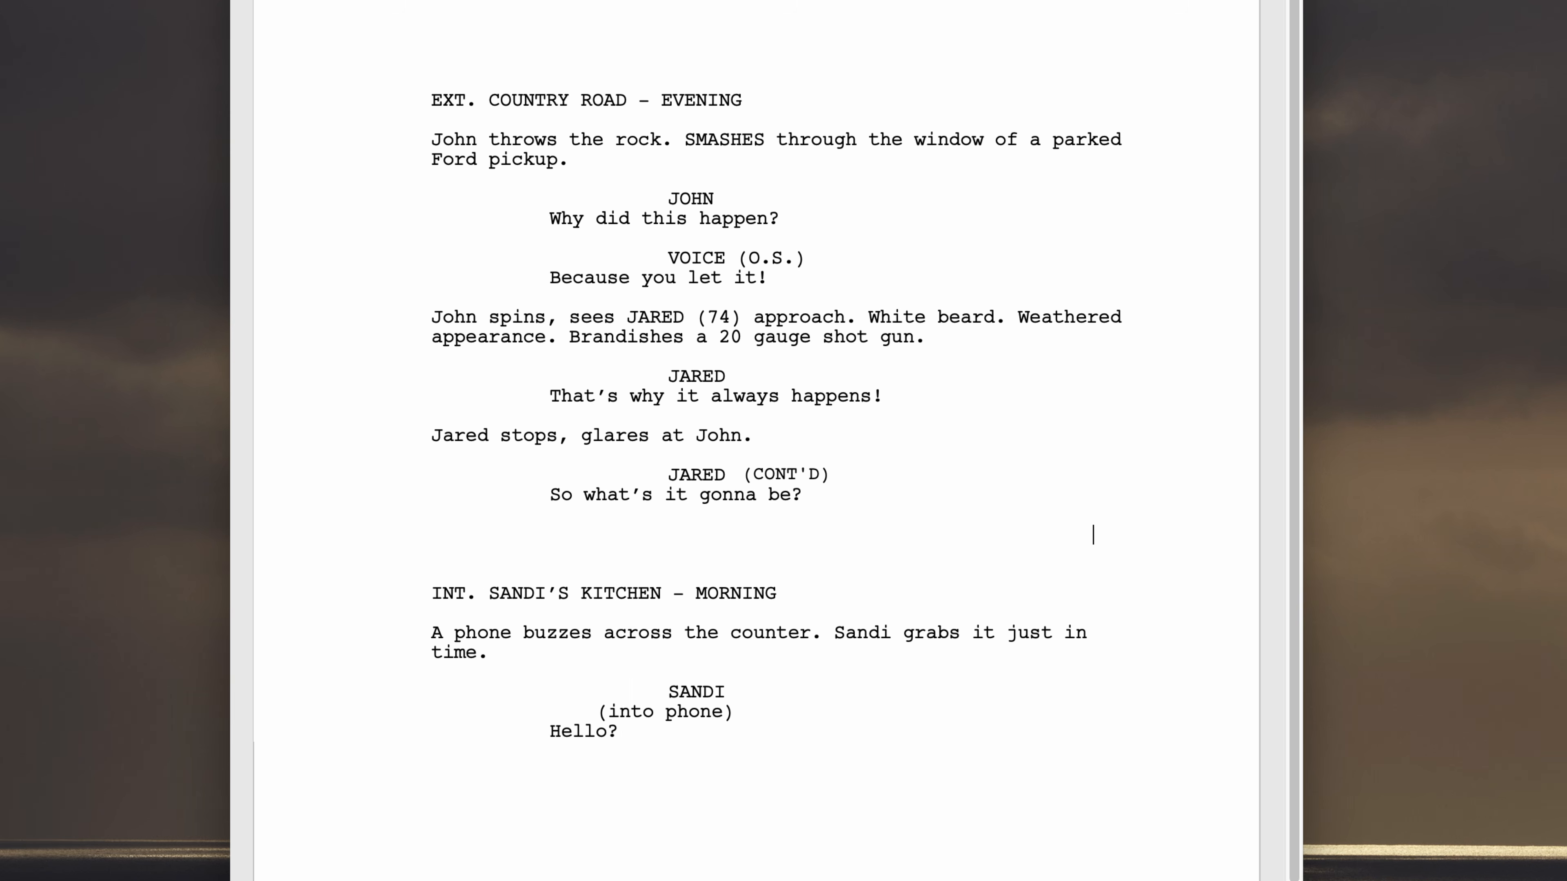
pyautogui.write('C')
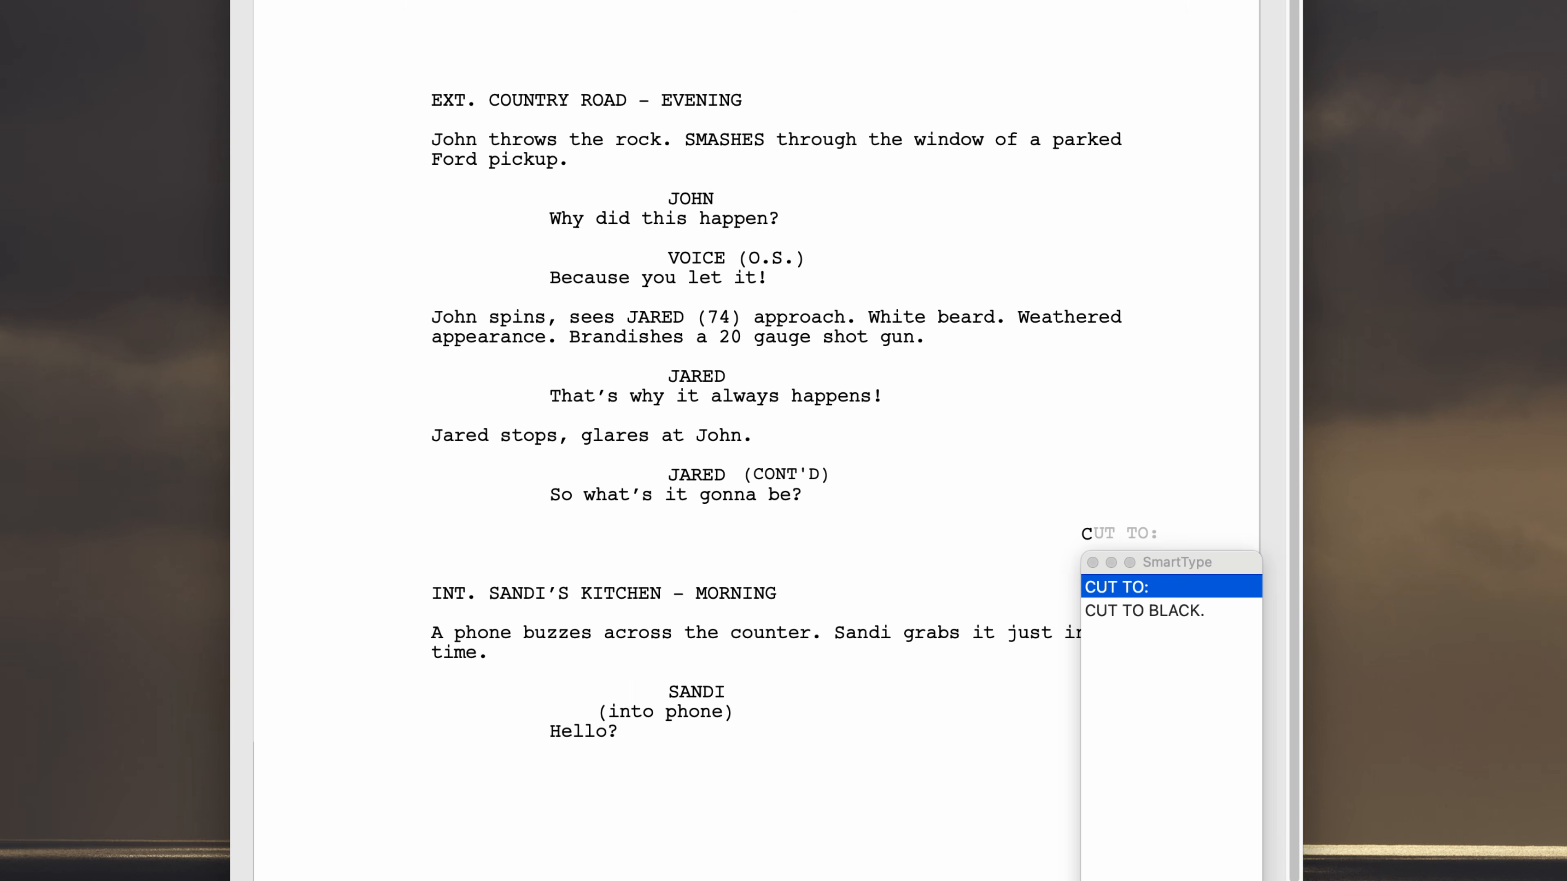
pyautogui.press('Down')
pyautogui.press('Up')
pyautogui.press('Return')
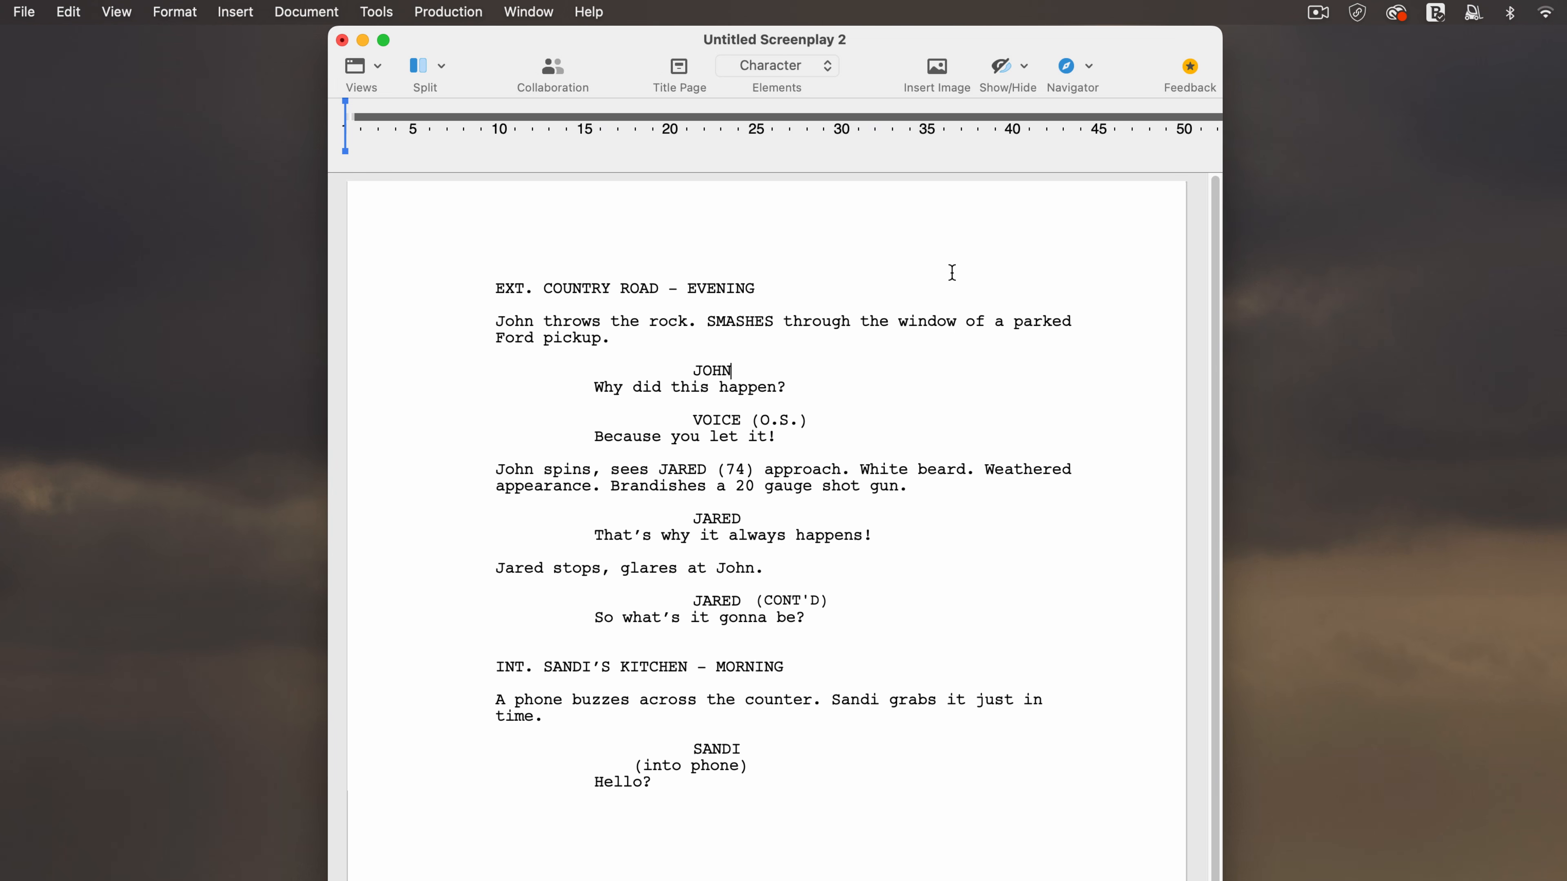
# Step: Replace the character JOHN with Maverick throughout the screenplay using Replace Character
pyautogui.click(68, 12)
pyautogui.click(128, 324)
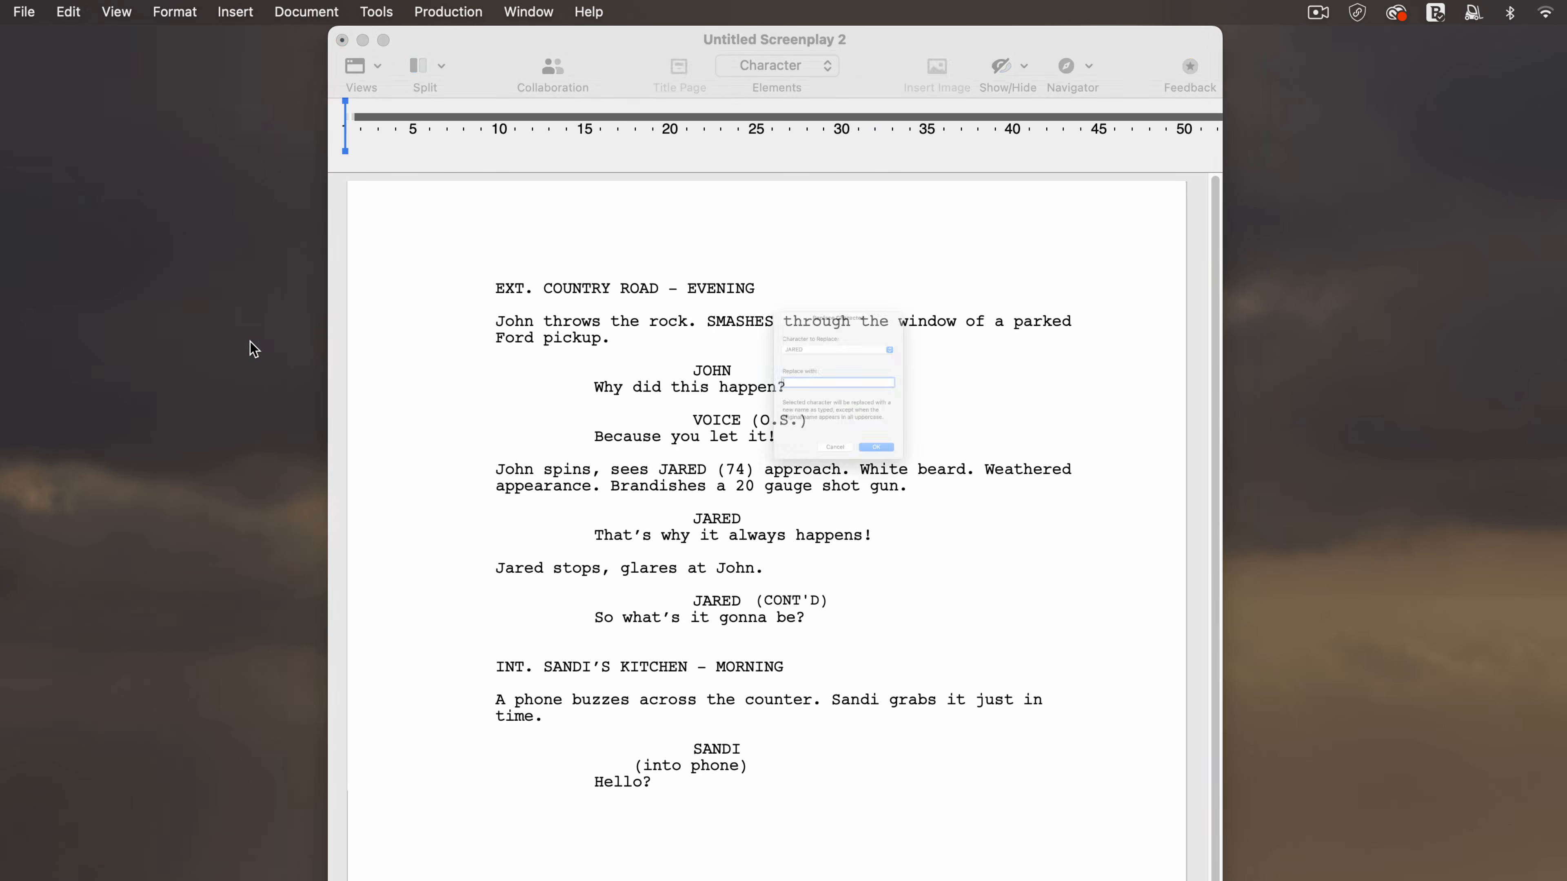
pyautogui.click(784, 302)
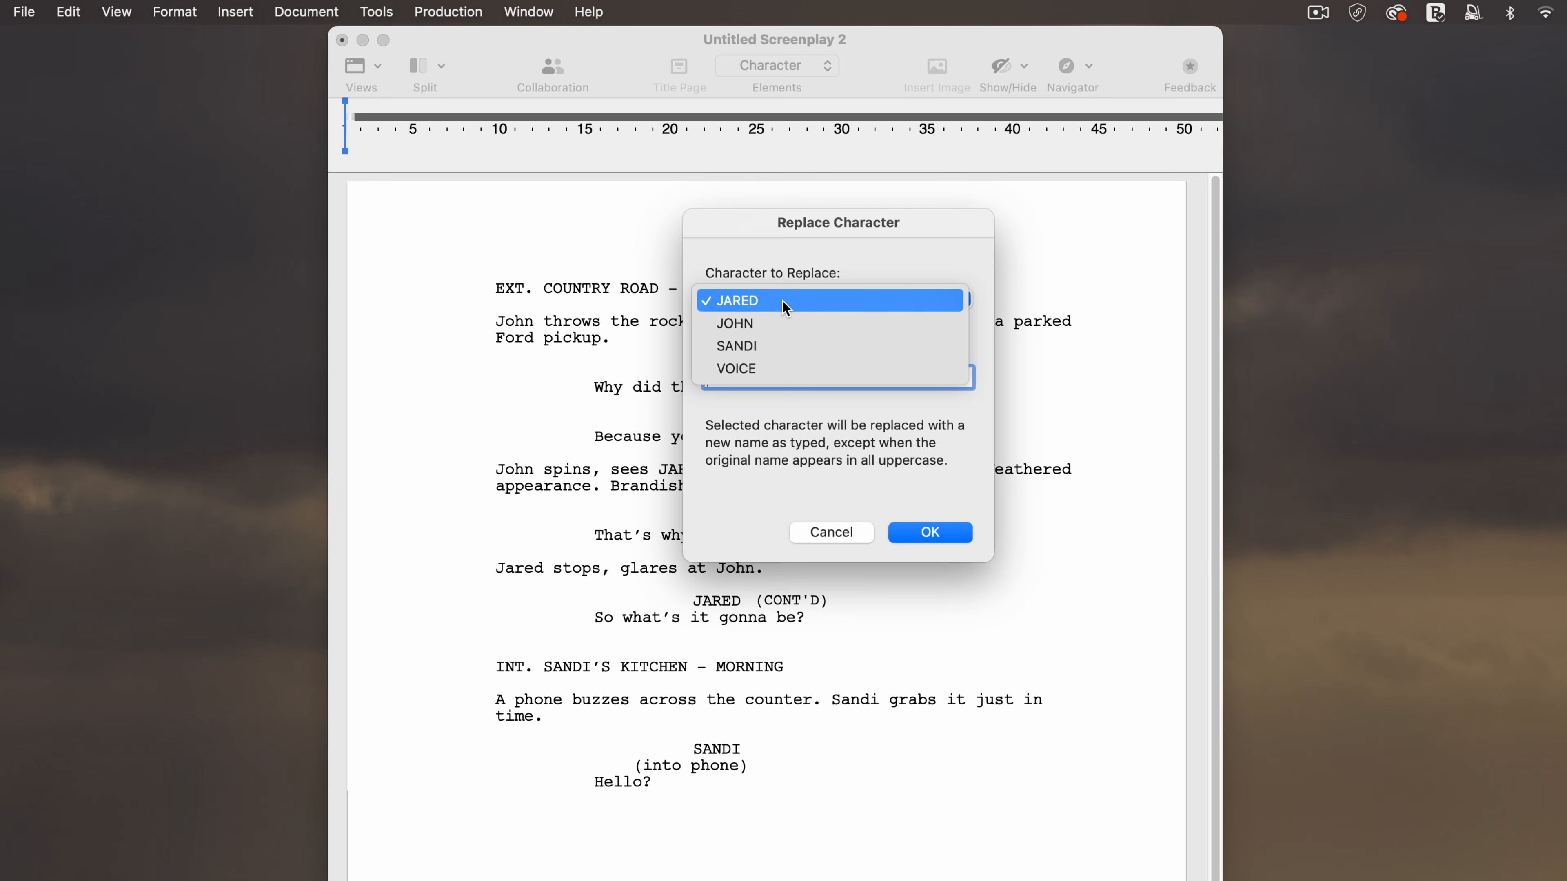
pyautogui.click(758, 322)
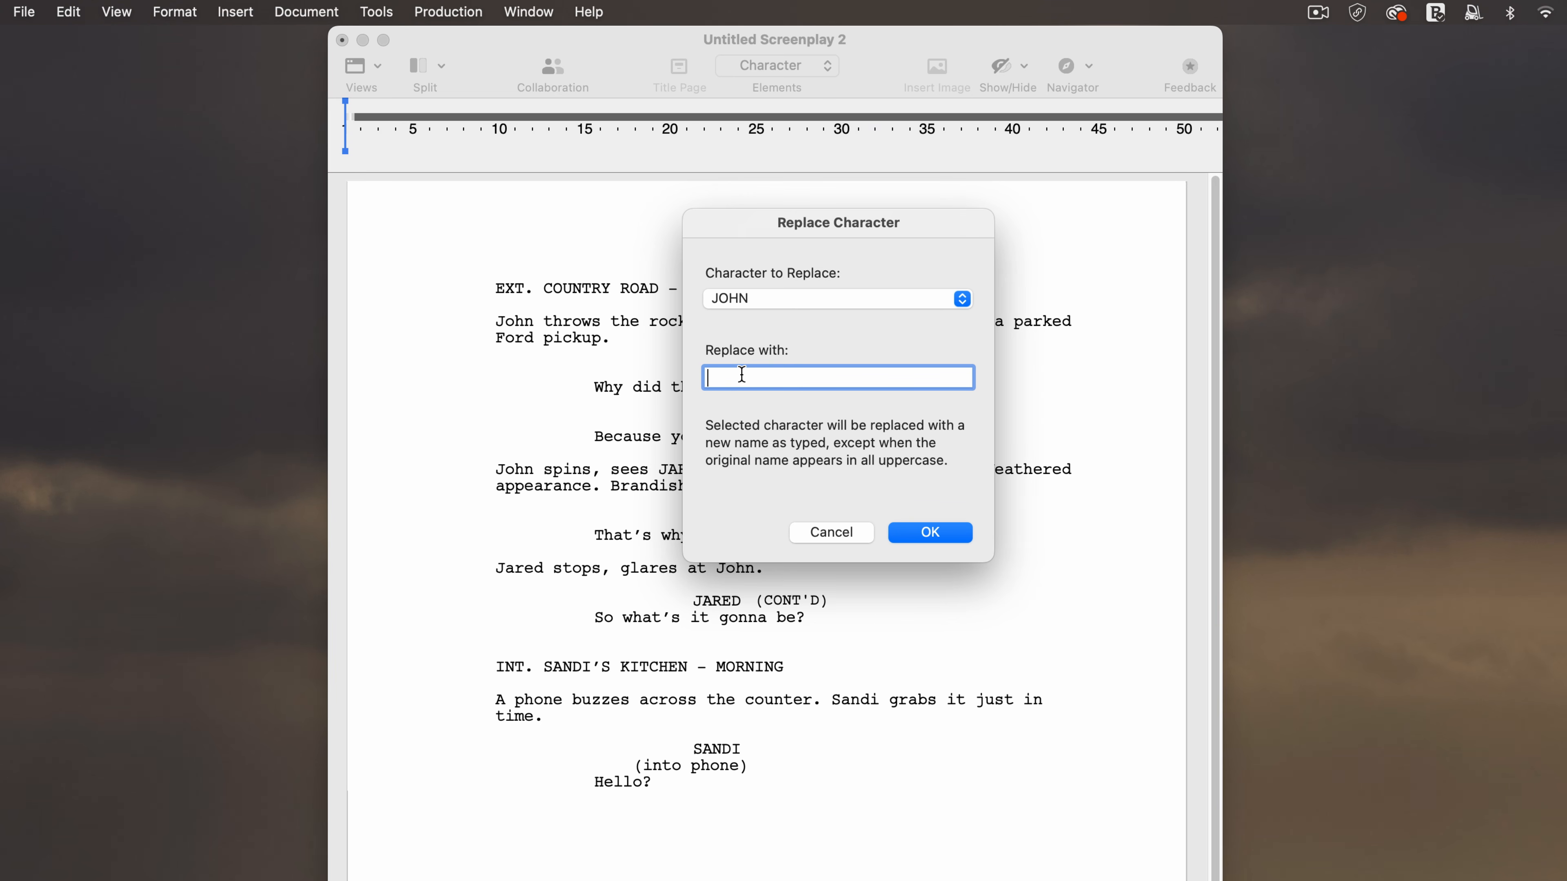
pyautogui.write('Maverick')
pyautogui.click(932, 534)
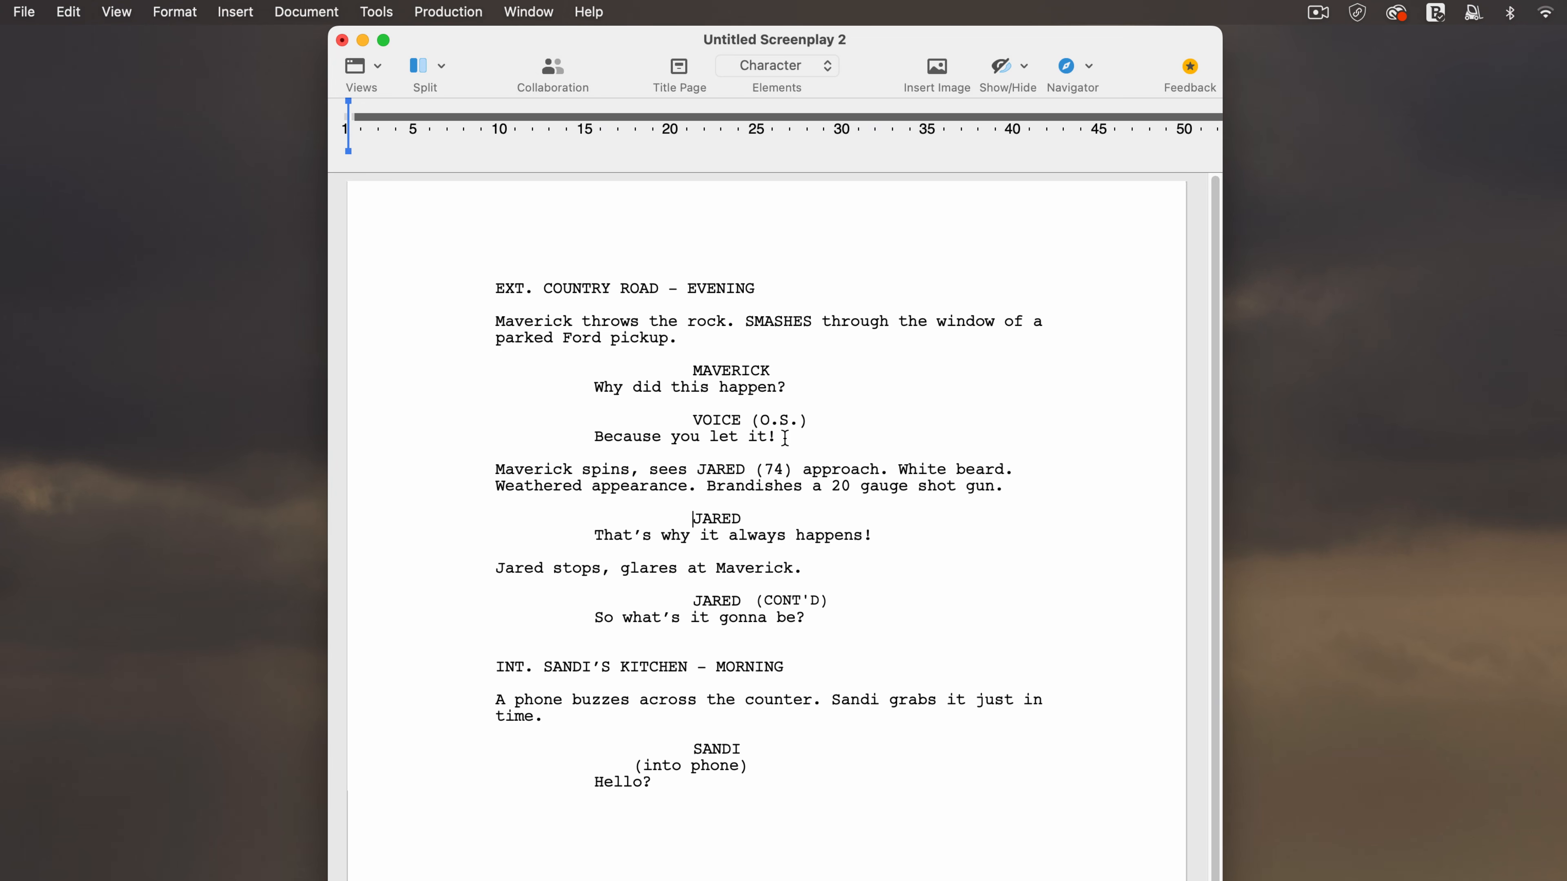
# Step: Add a Character cue for Maverick directly below the dialogue "Because you let it!"
pyautogui.click(785, 437)
pyautogui.press('Return')
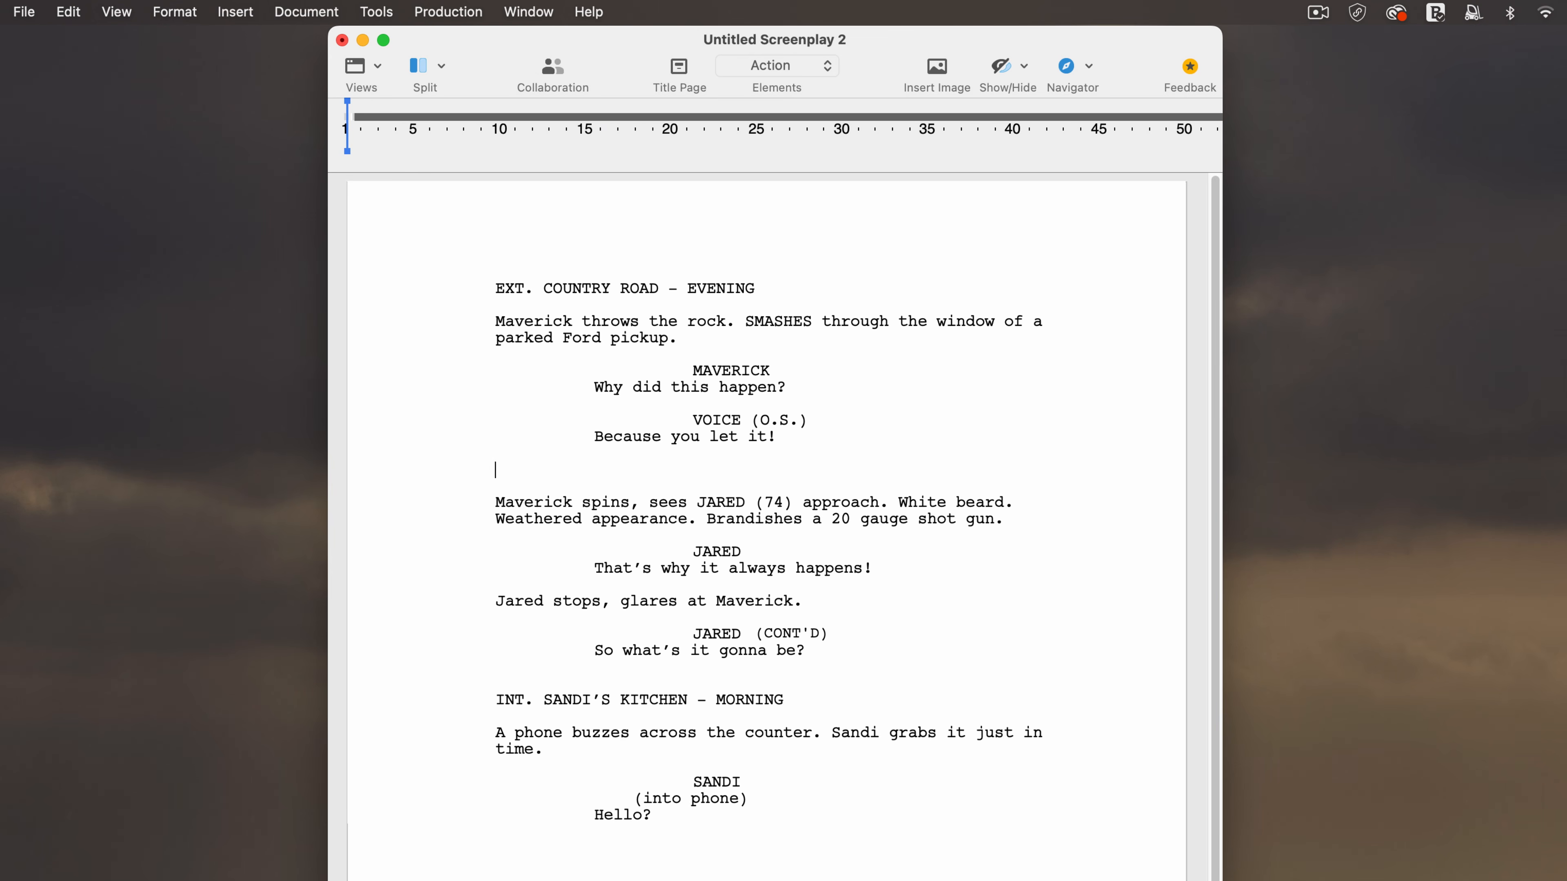
pyautogui.write('Maverick')
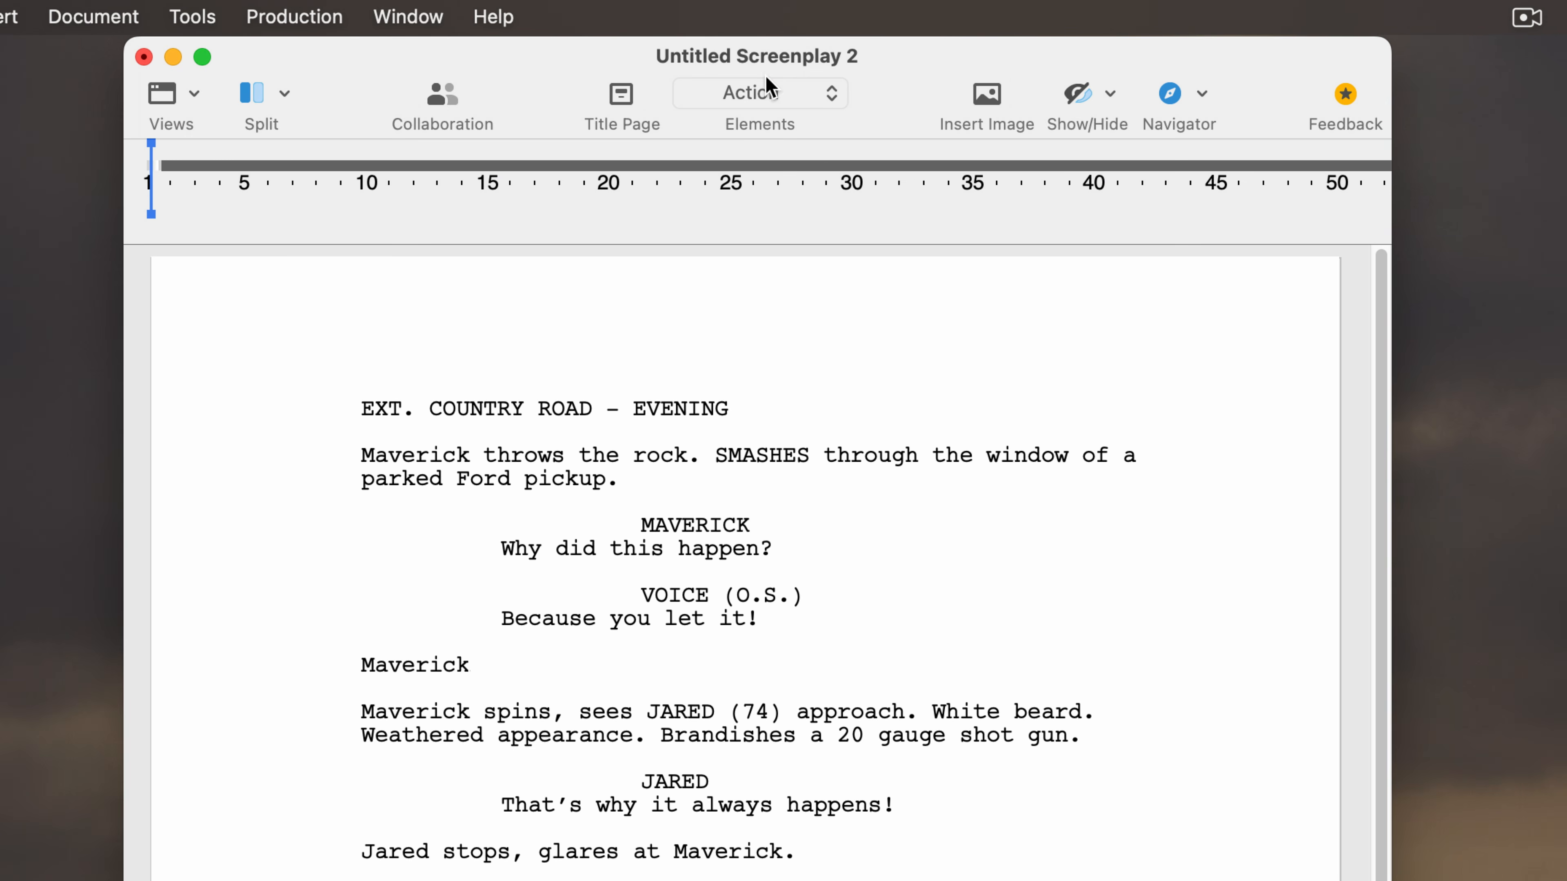
pyautogui.click(764, 75)
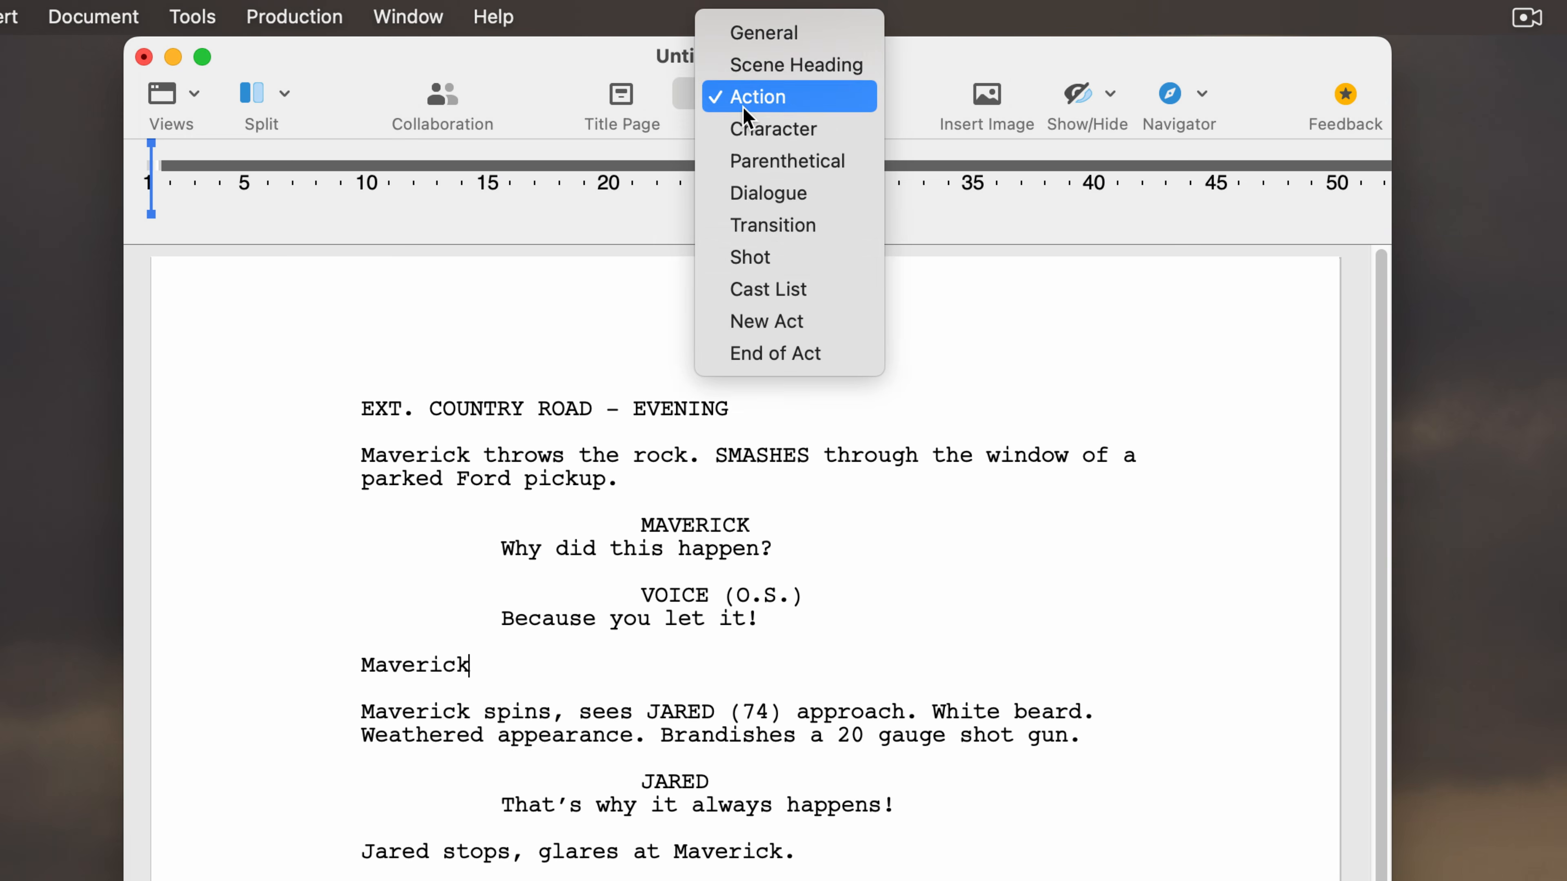
pyautogui.click(744, 124)
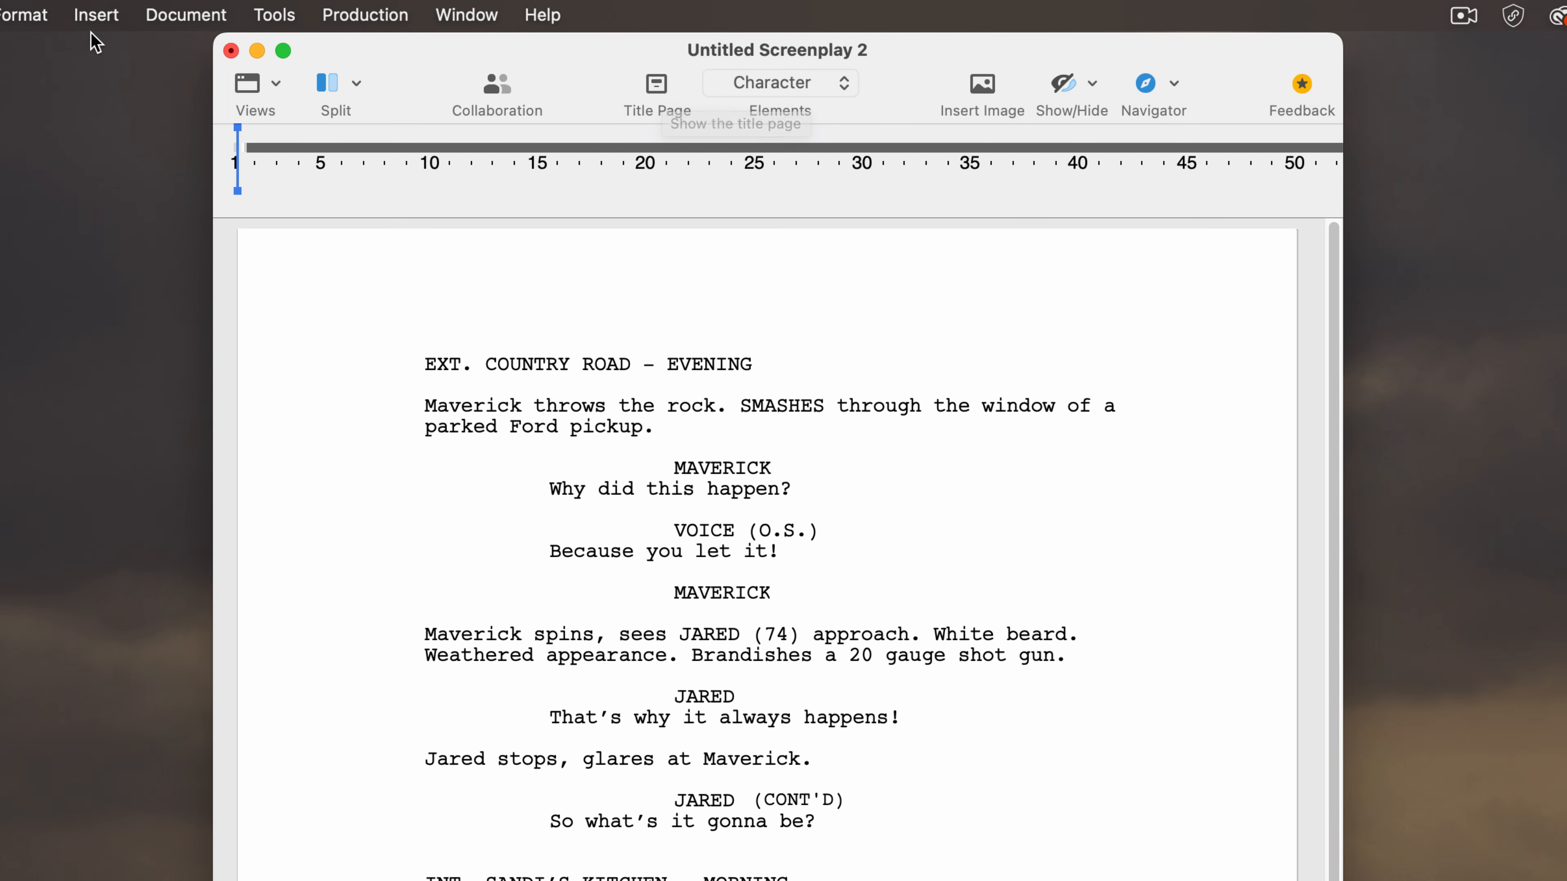
# Step: View the screenplay's title page template and close it again
pyautogui.click(172, 15)
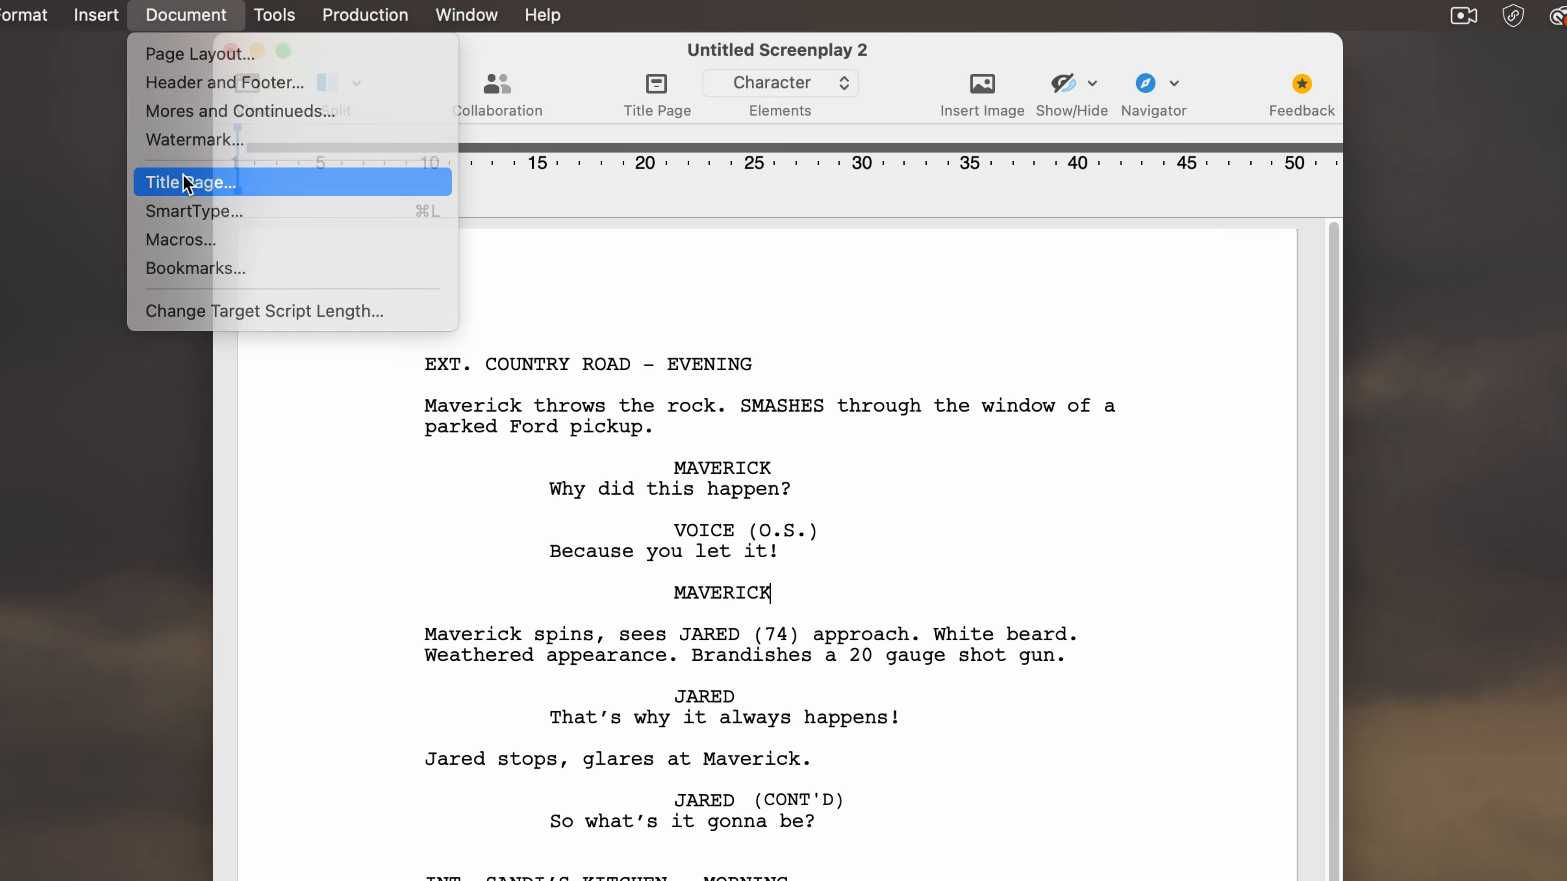
pyautogui.click(185, 183)
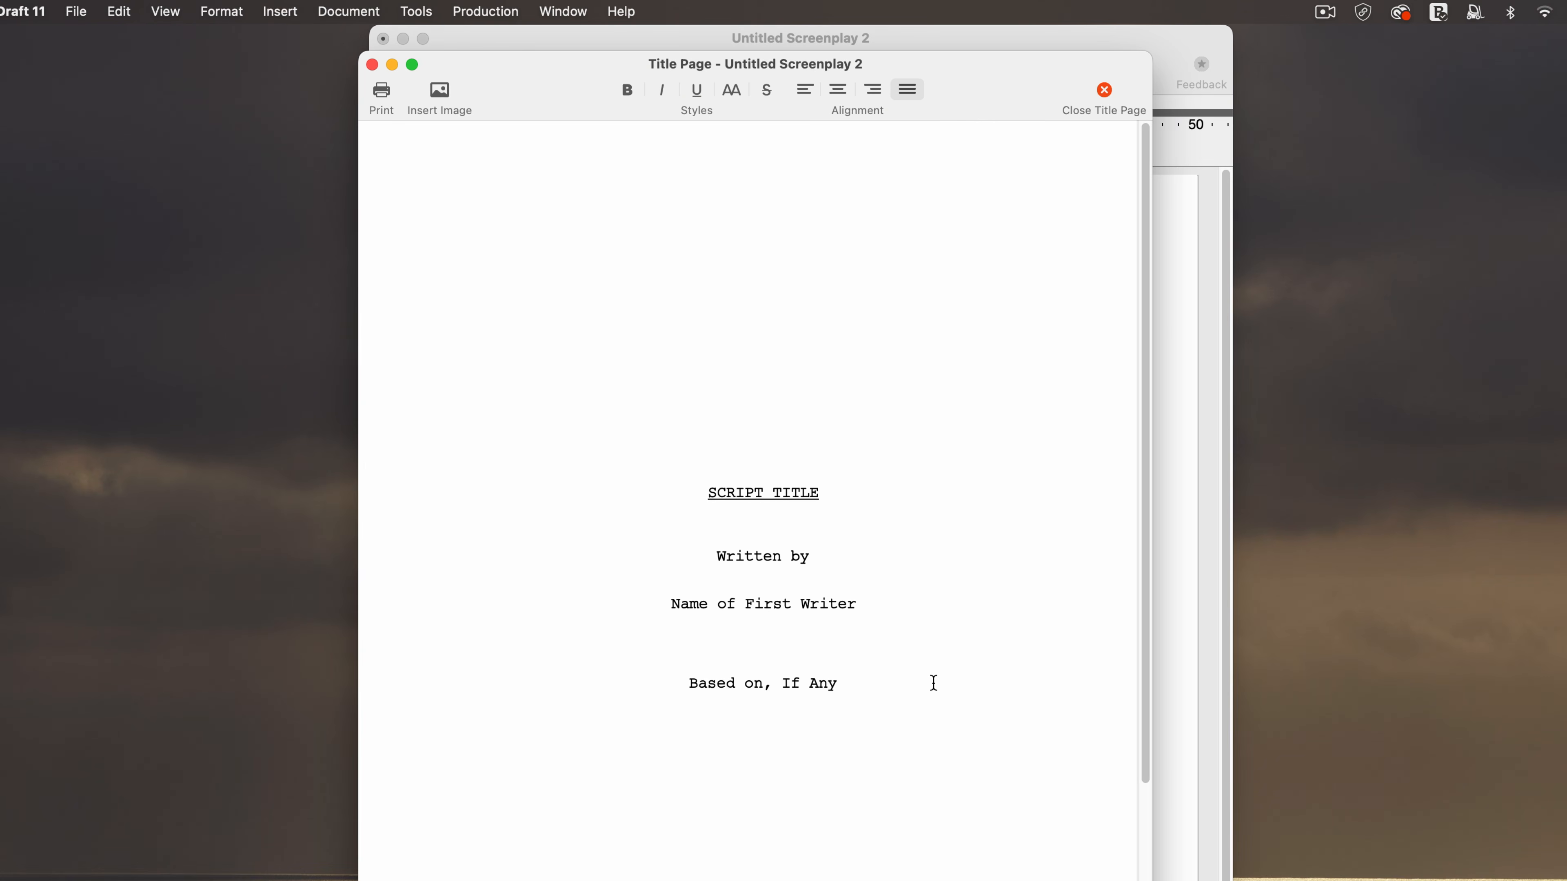
pyautogui.click(373, 65)
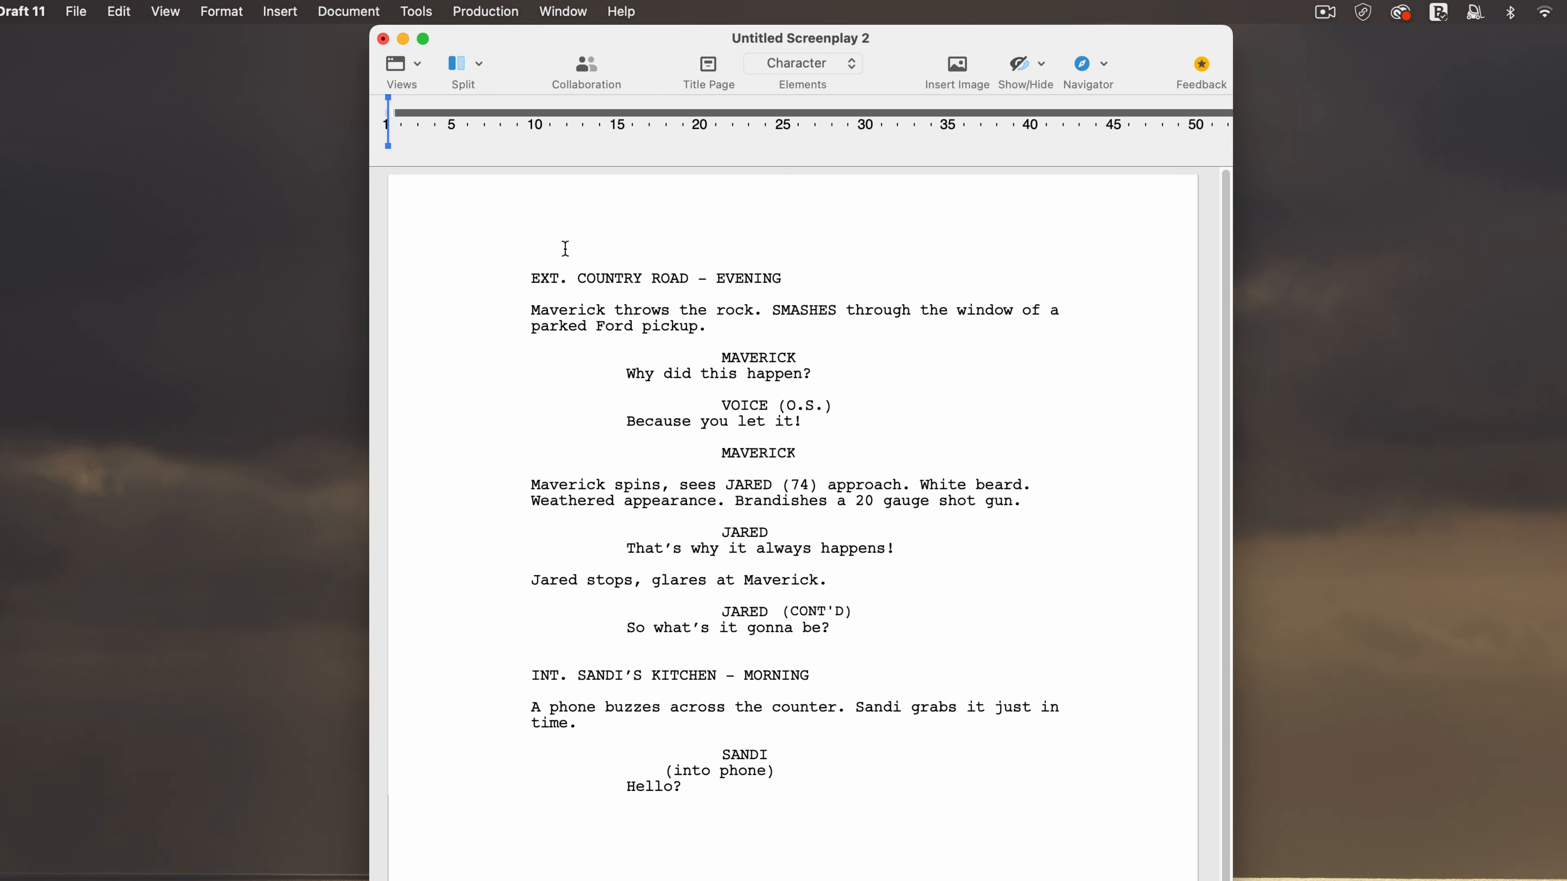
# Step: Check the Save As PDF options for including the title page, and leave without saving
pyautogui.click(81, 11)
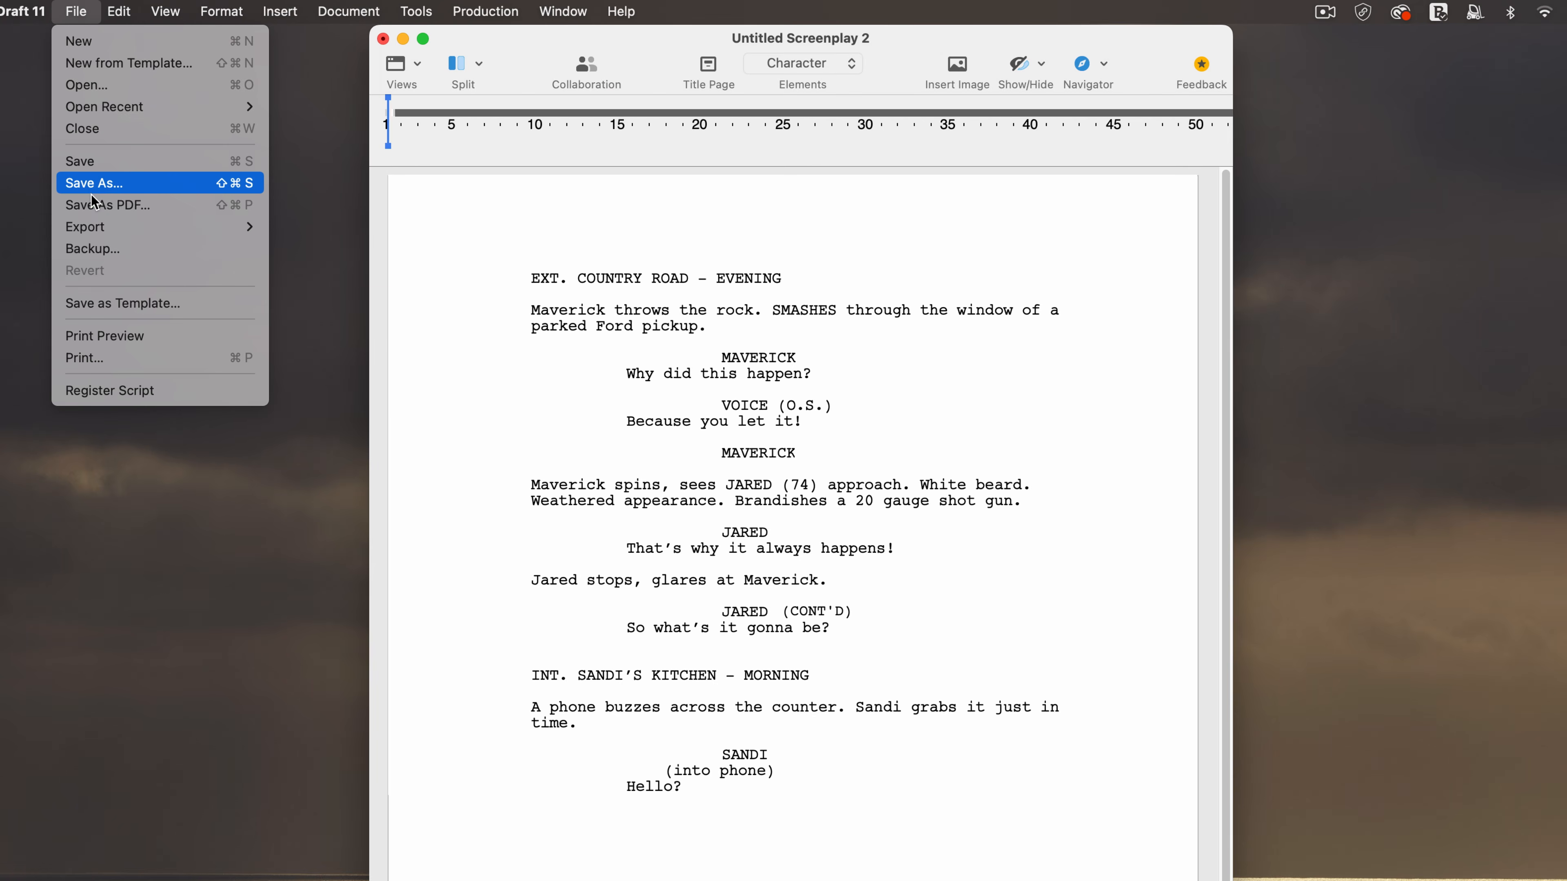
pyautogui.press('Return')
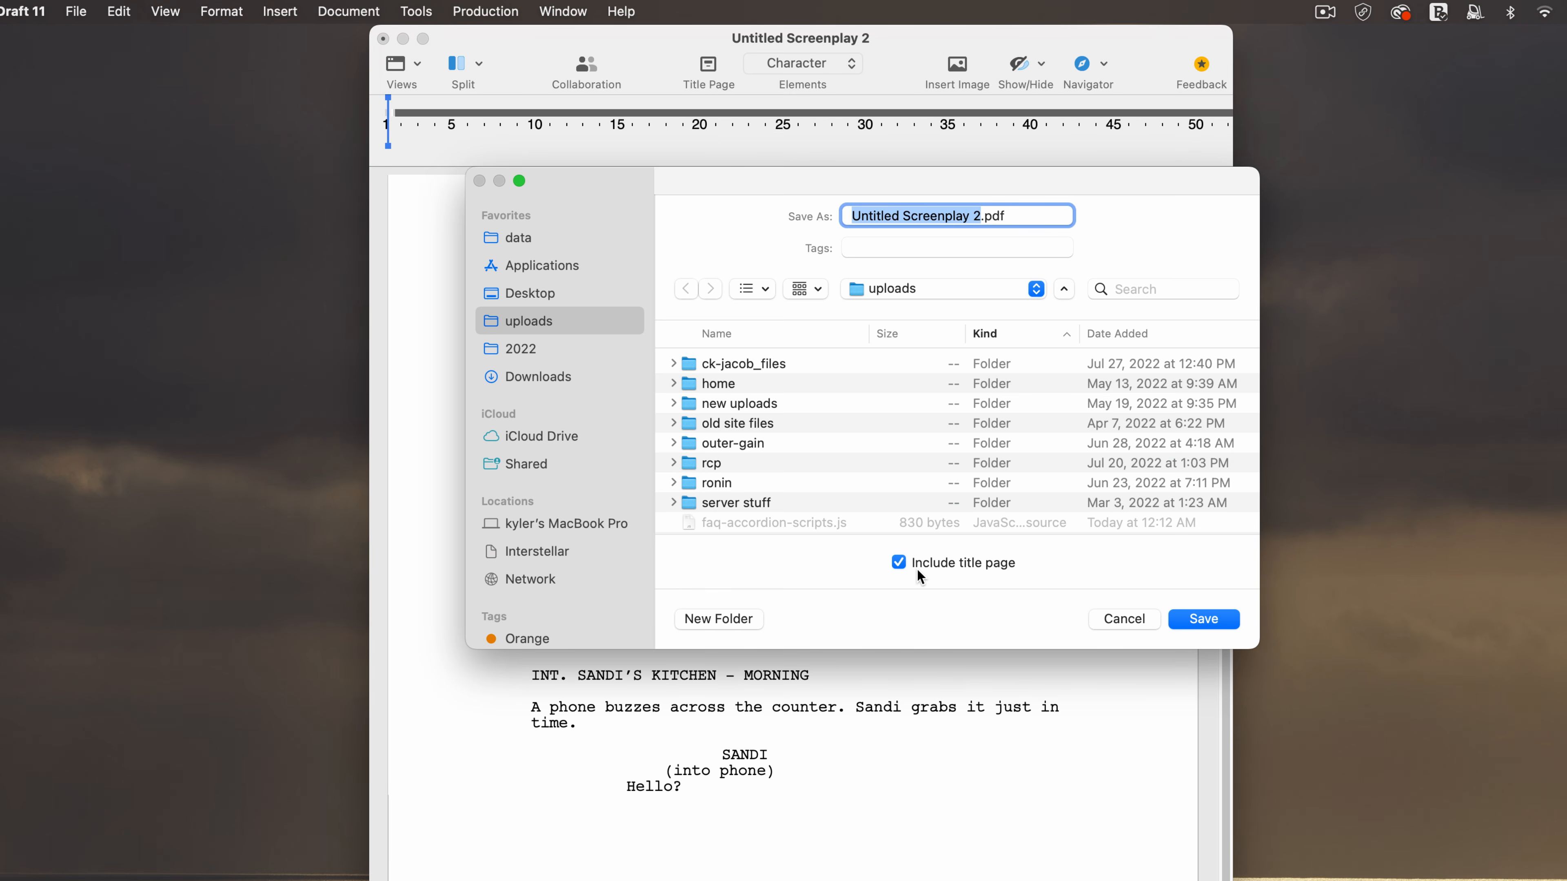
pyautogui.click(1116, 622)
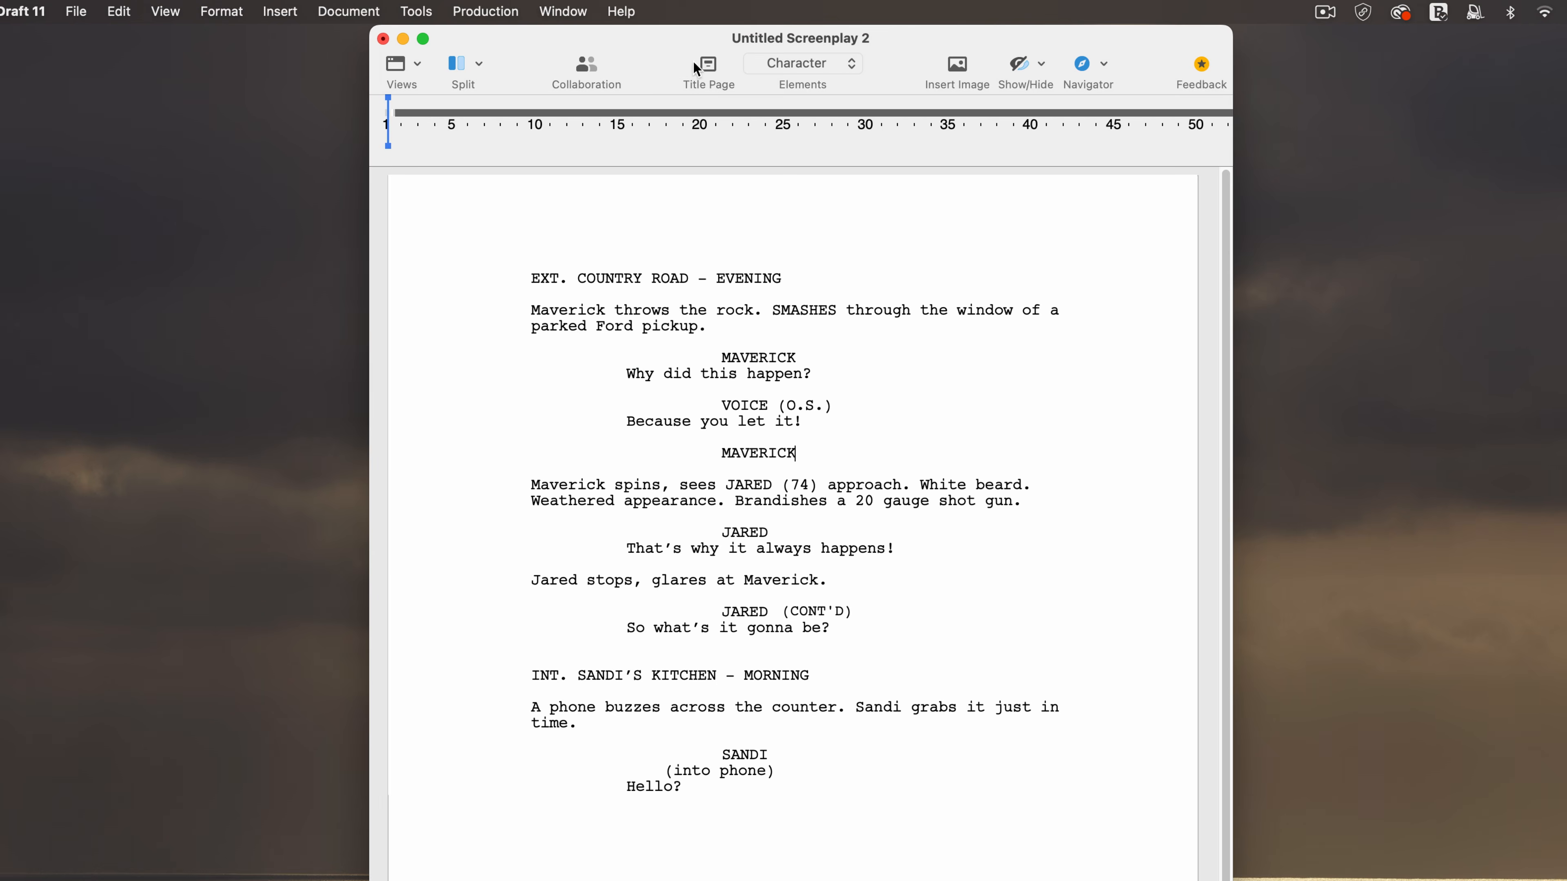
# Step: Open the title page and place the text cursor in the blank area below "Based on, If Any", near the page's left margin
pyautogui.click(693, 61)
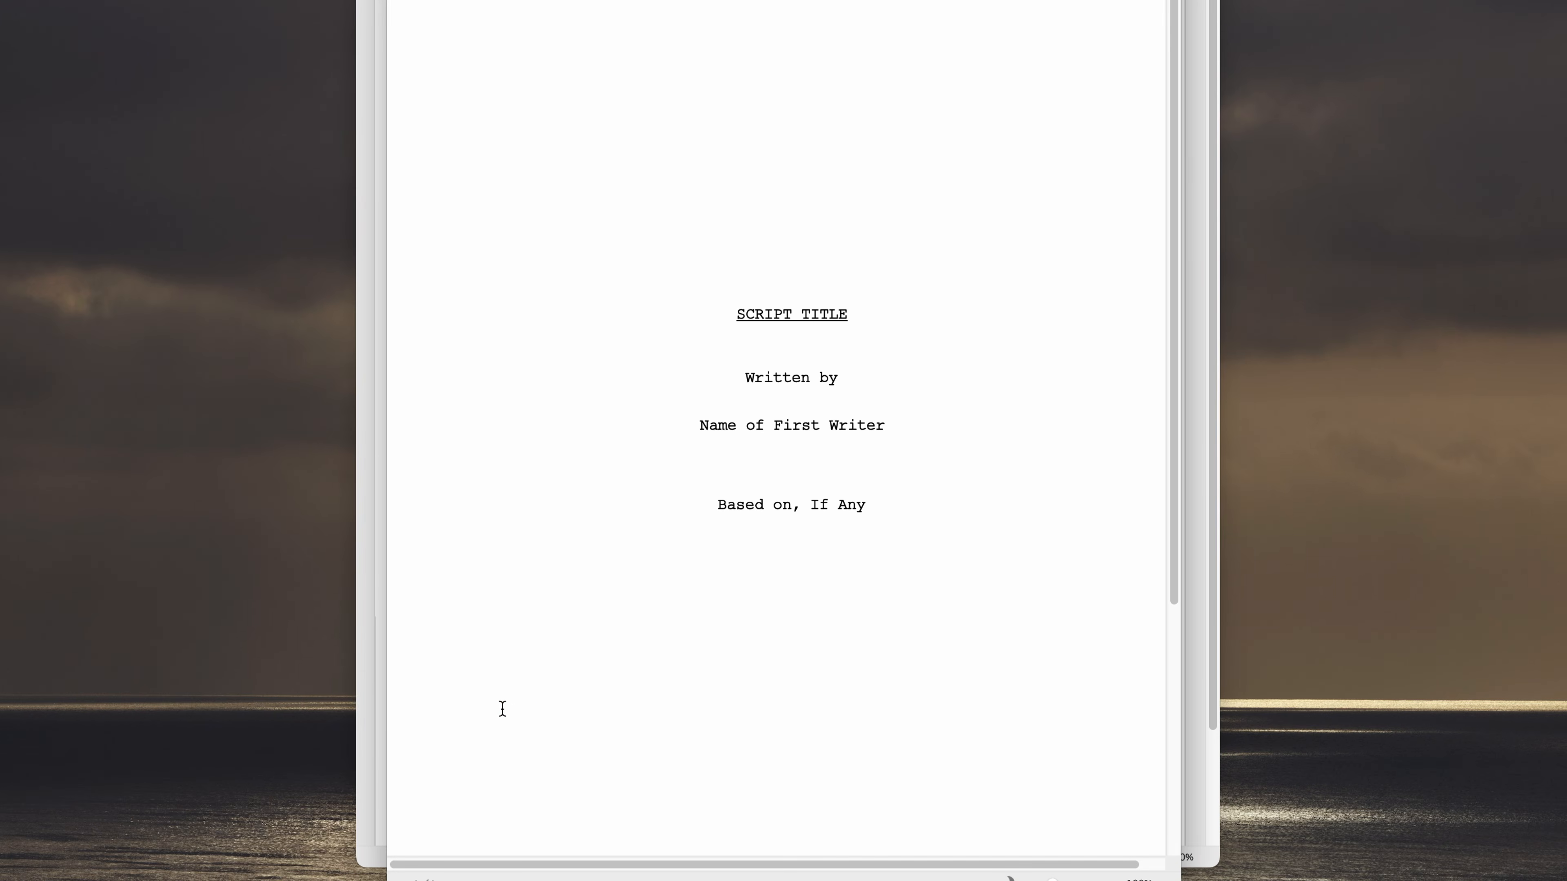
pyautogui.doubleClick(502, 711)
pyautogui.click(504, 725)
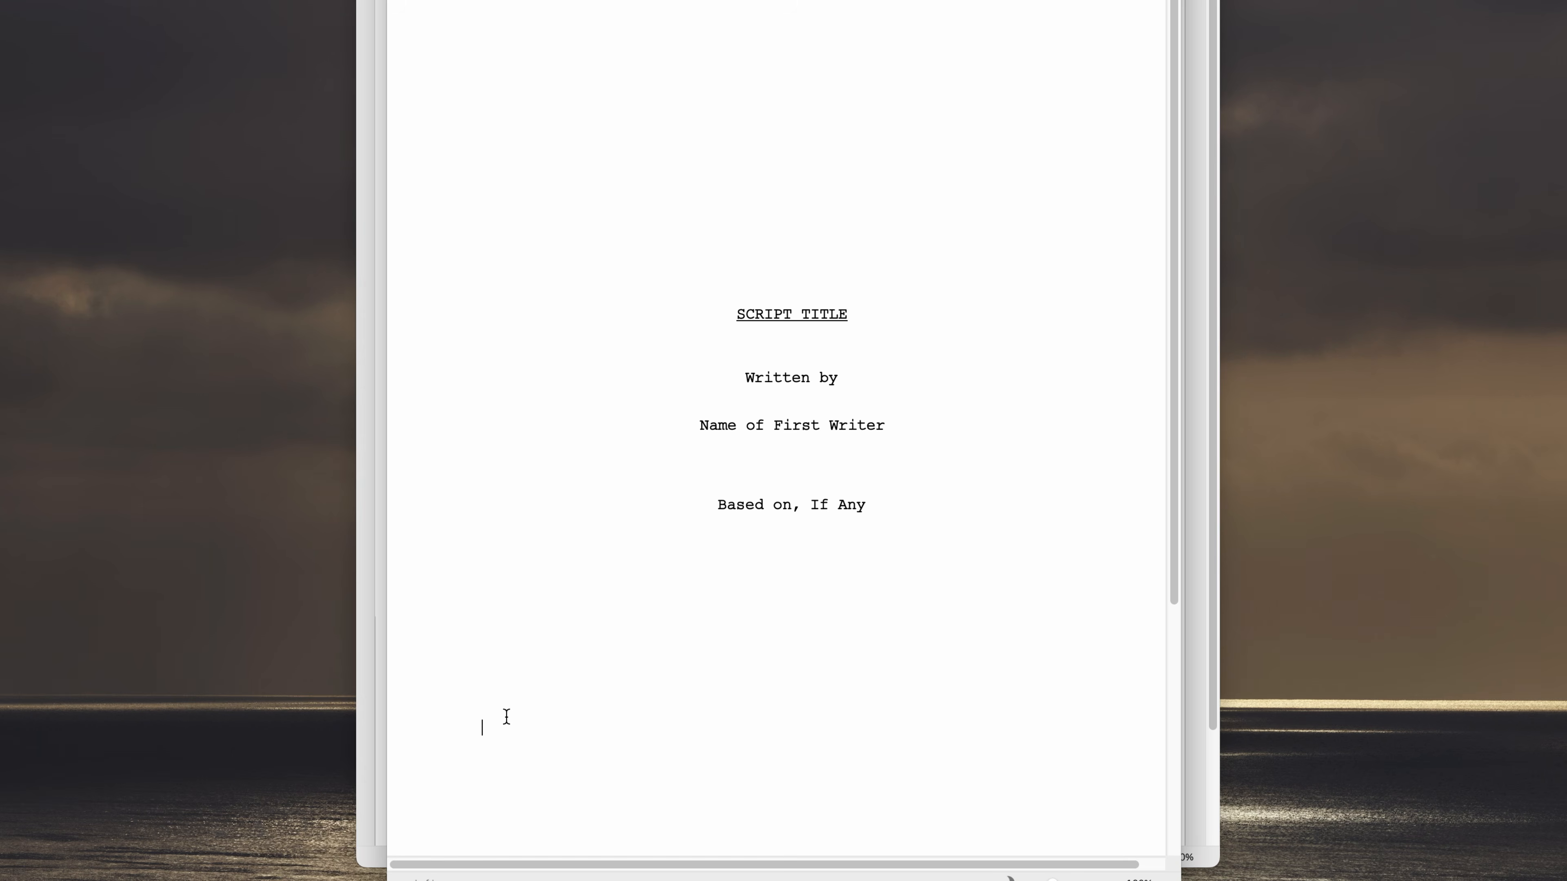